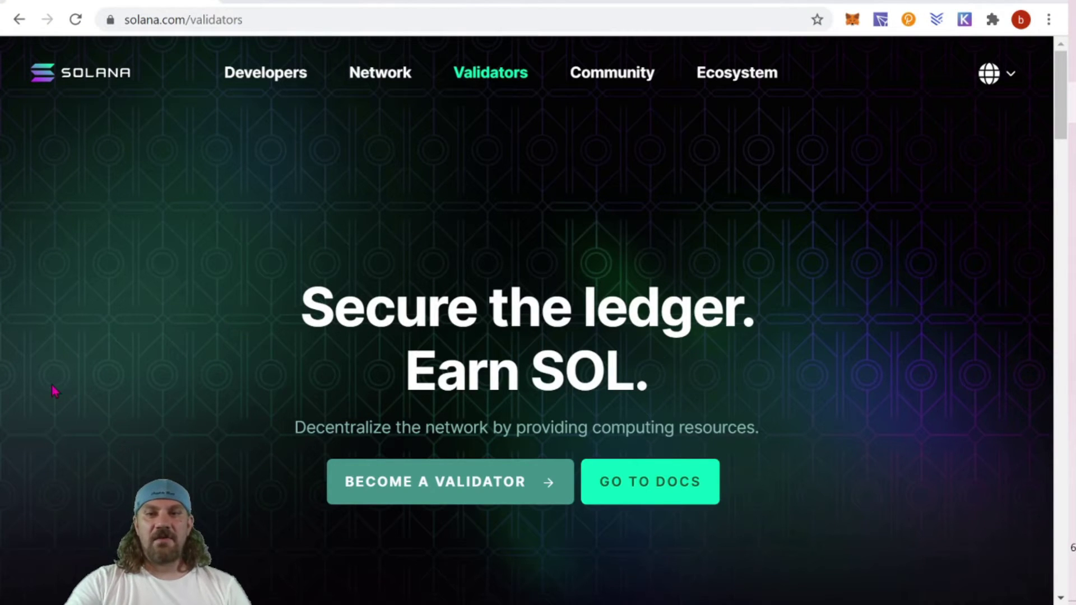
Scroll down the Solana Validators page to its Staking section
scroll(863, 333, down, 3)
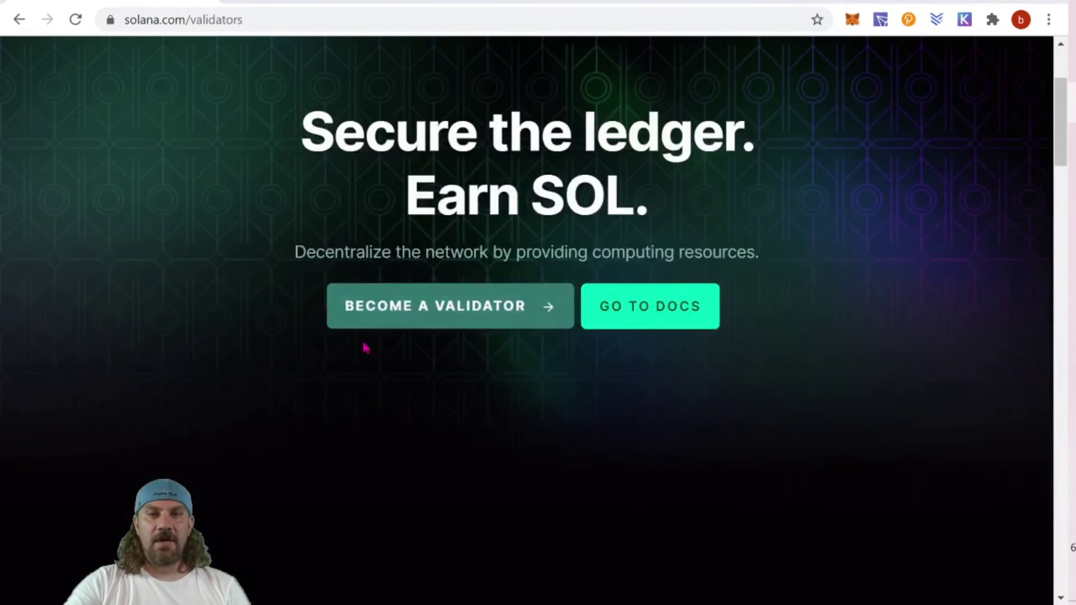
scroll(763, 305, down, 3)
scroll(763, 305, down, 12)
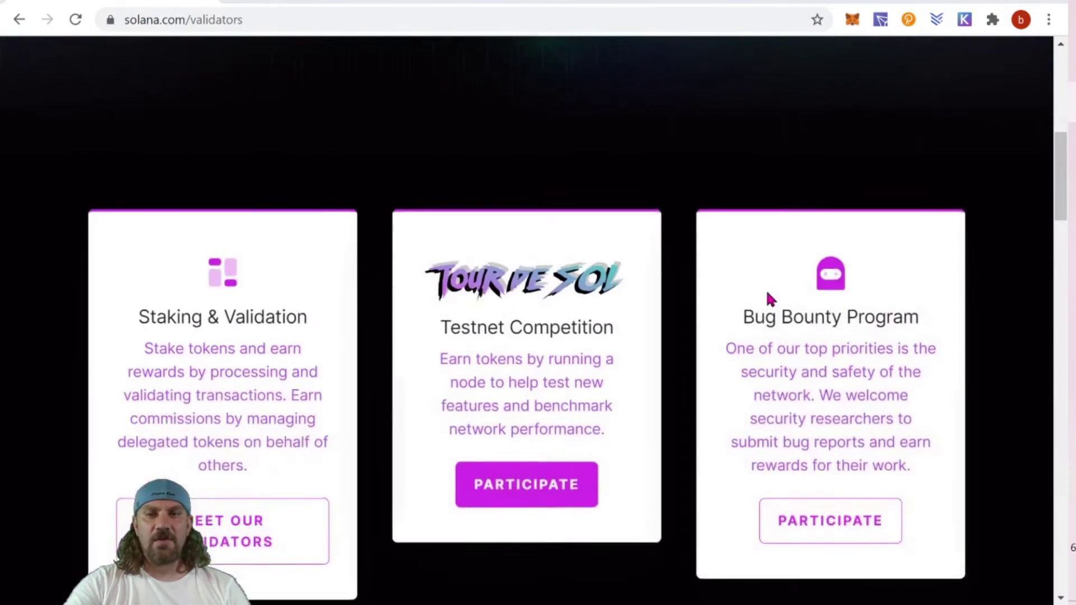
scroll(771, 299, down, 10)
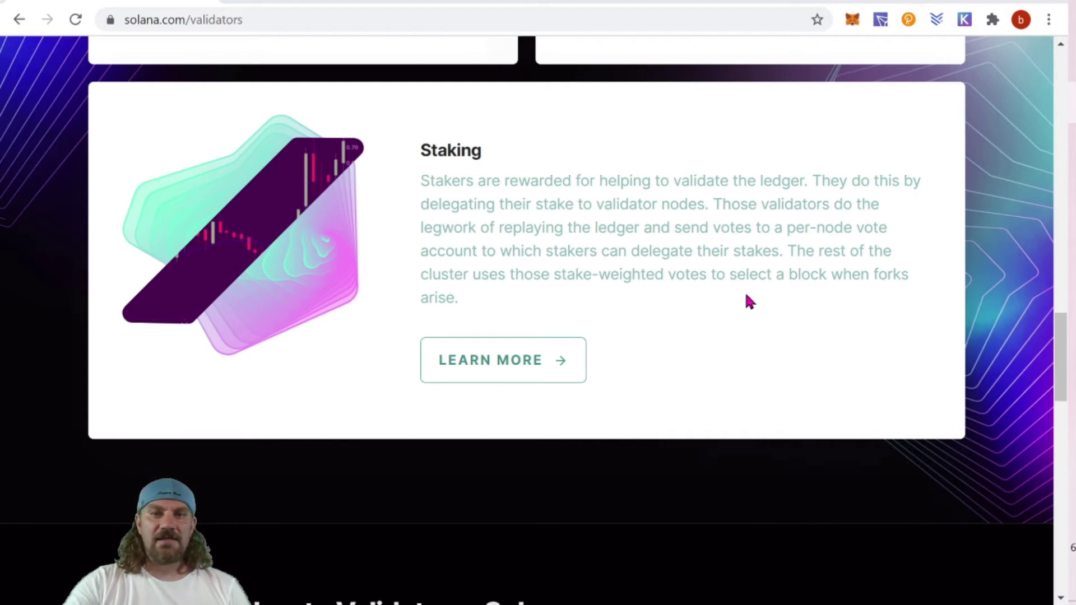
Open the staking documentation and copy the SolFlare.com address from the supported wallets list
click(523, 364)
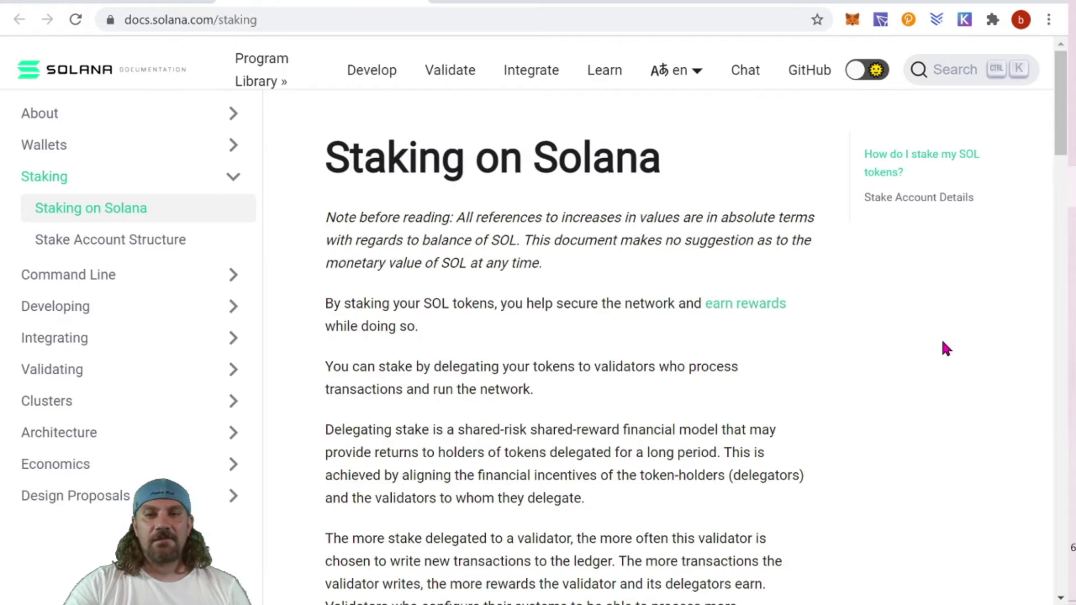
scroll(947, 351, down, 10)
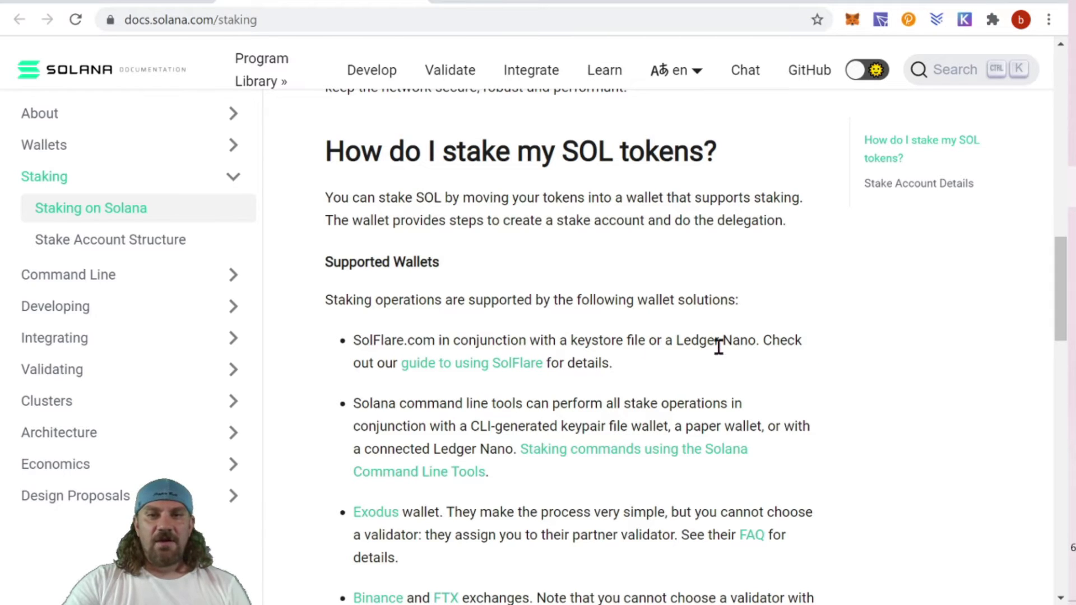
drag(353, 339, 432, 341)
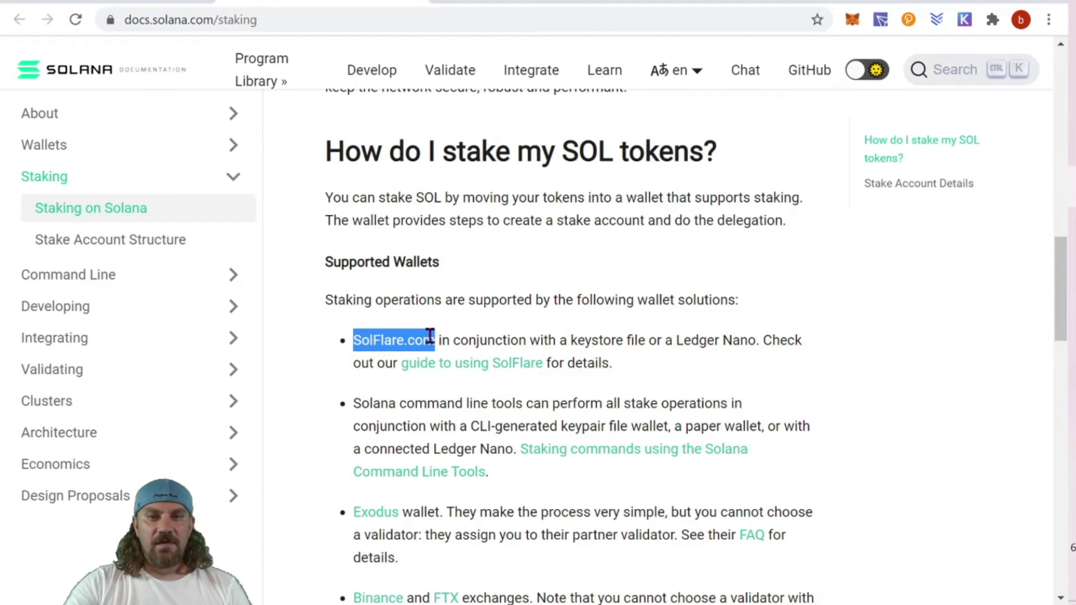
right_click(401, 346)
click(437, 358)
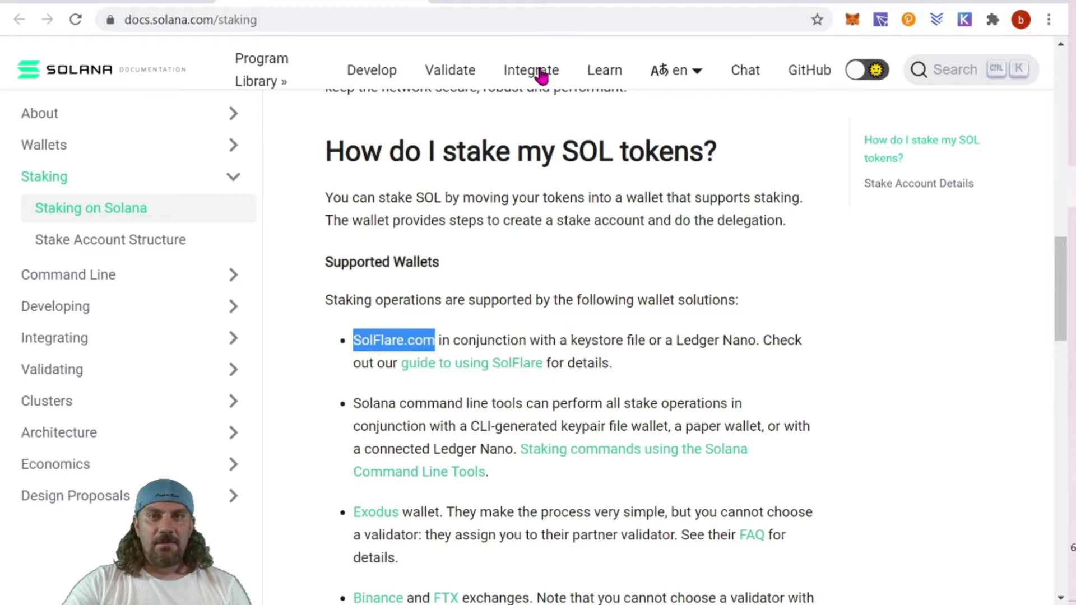
Paste the address into a new tab and load solflare.com
click(454, 3)
right_click(454, 12)
click(553, 154)
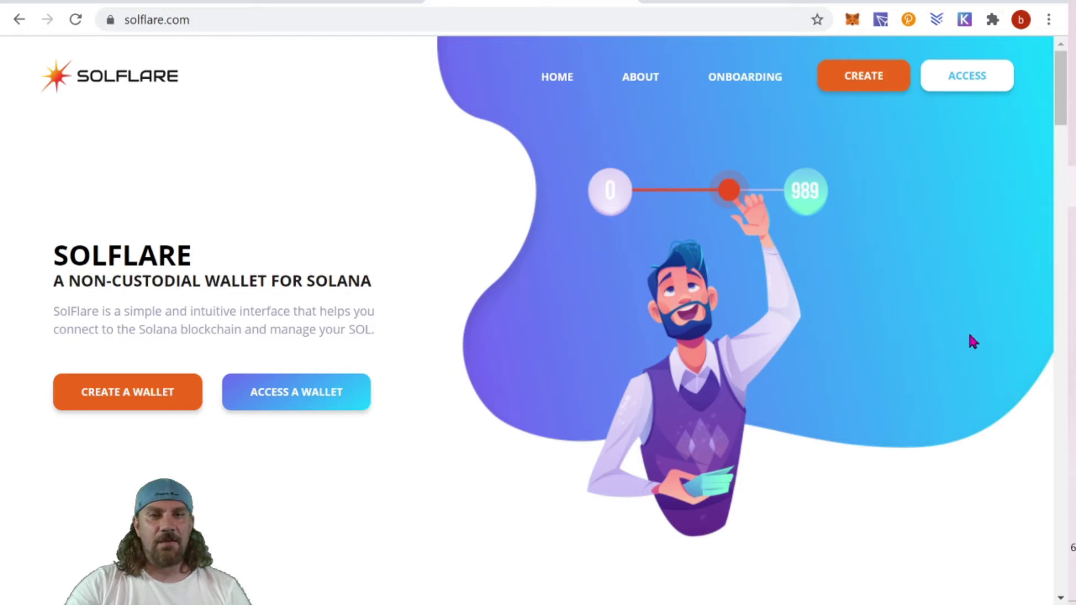
Scroll through the SolFlare homepage to read its SOL staking information
scroll(969, 338, down, 8)
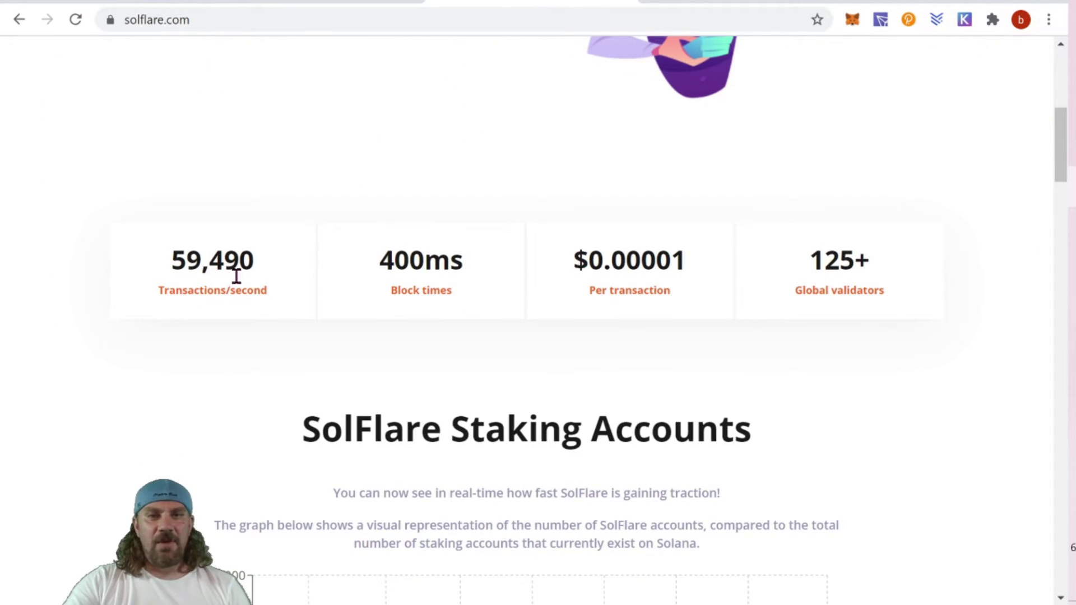
scroll(1013, 314, down, 5)
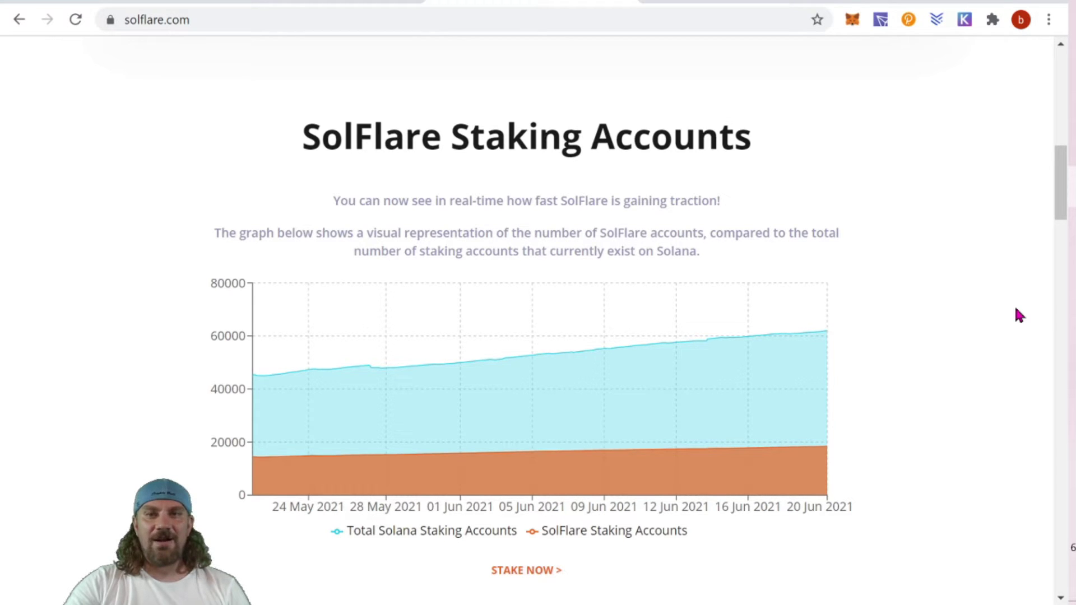
scroll(1059, 283, down, 10)
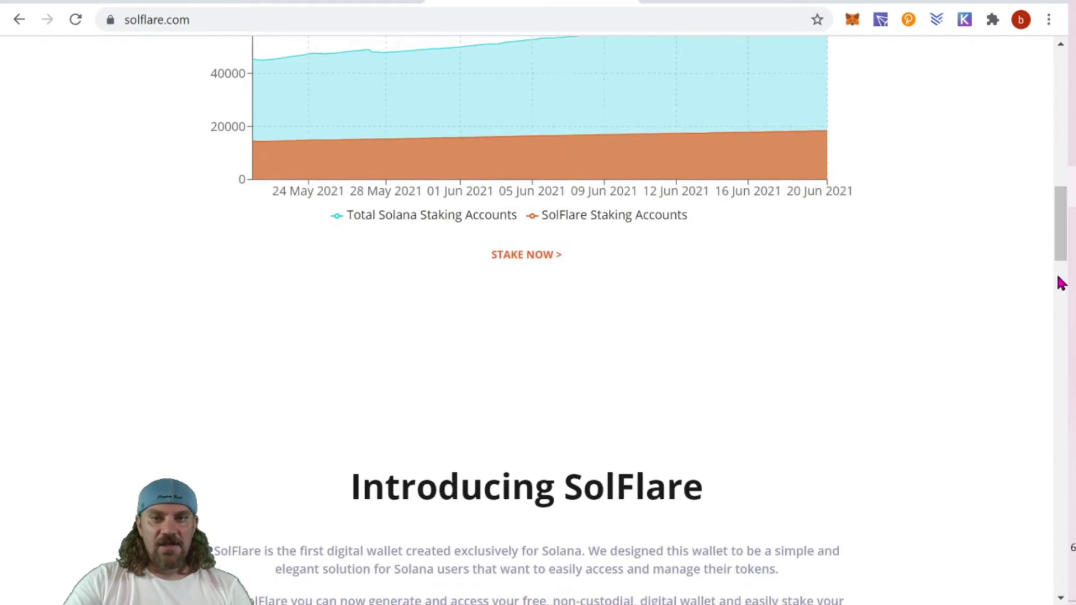
scroll(1060, 284, down, 2)
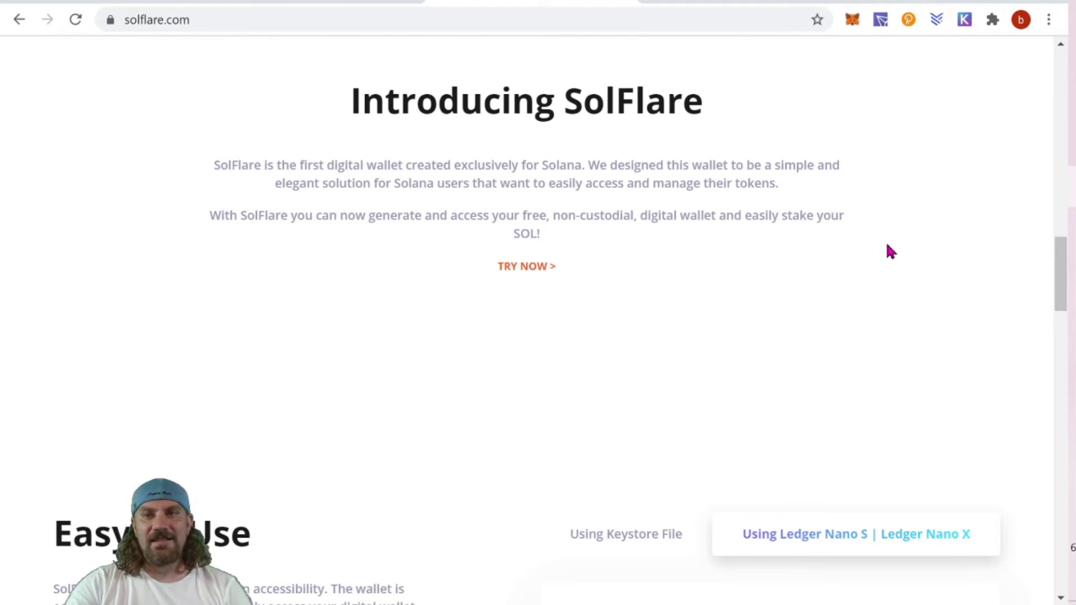
scroll(889, 253, down, 5)
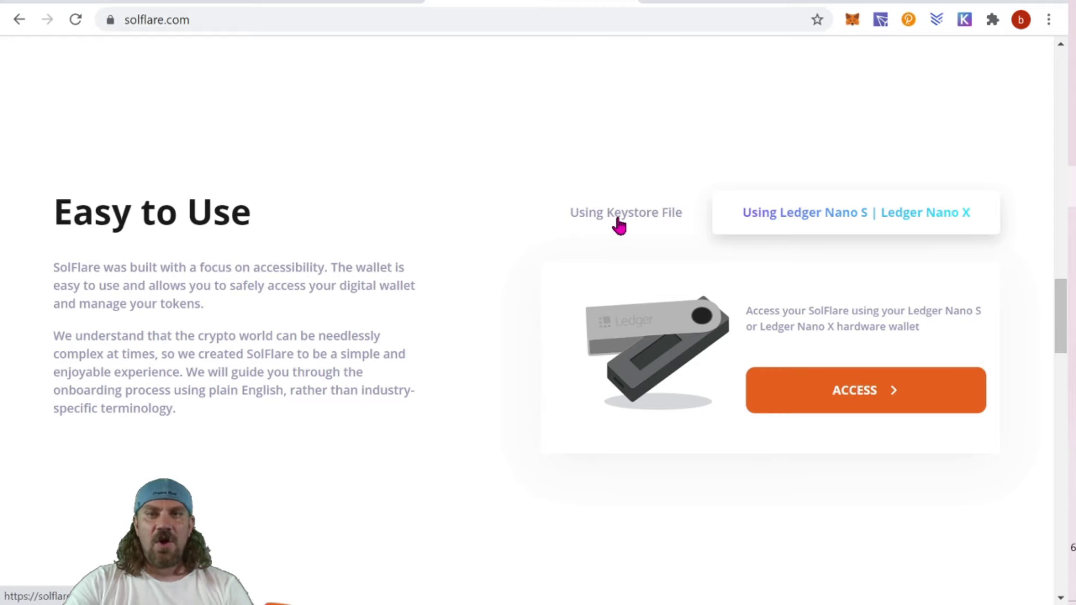
scroll(675, 278, down, 4)
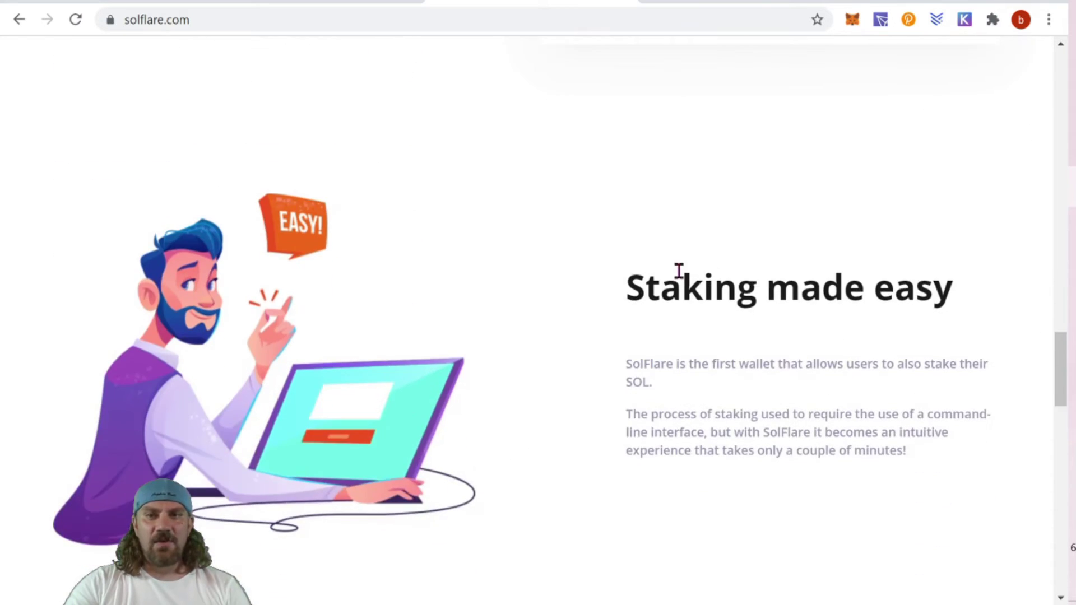
scroll(985, 343, down, 3)
scroll(985, 342, up, 1)
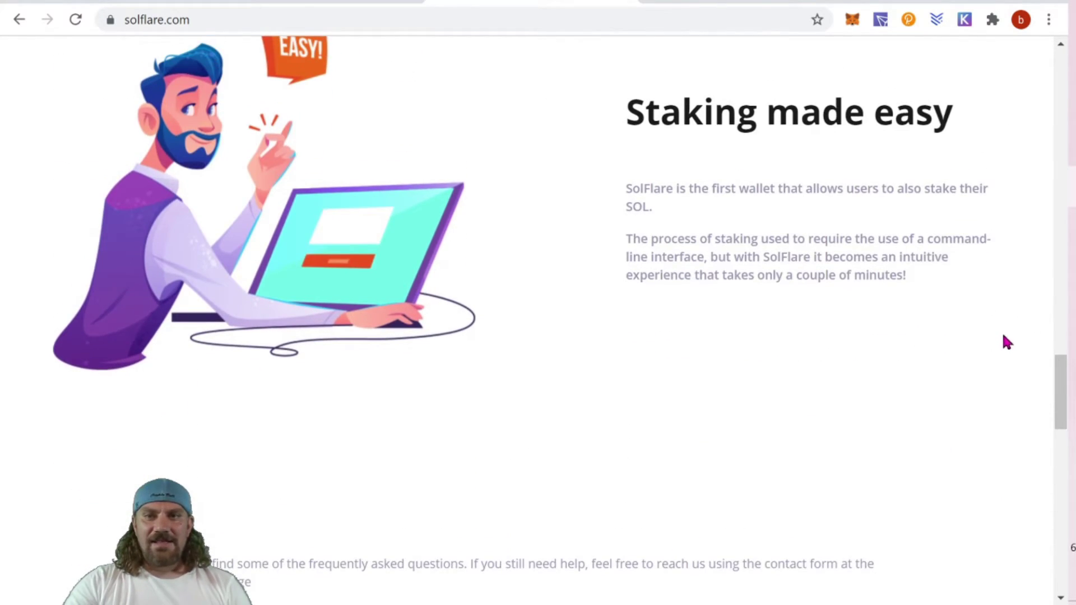
scroll(448, 357, up, 2)
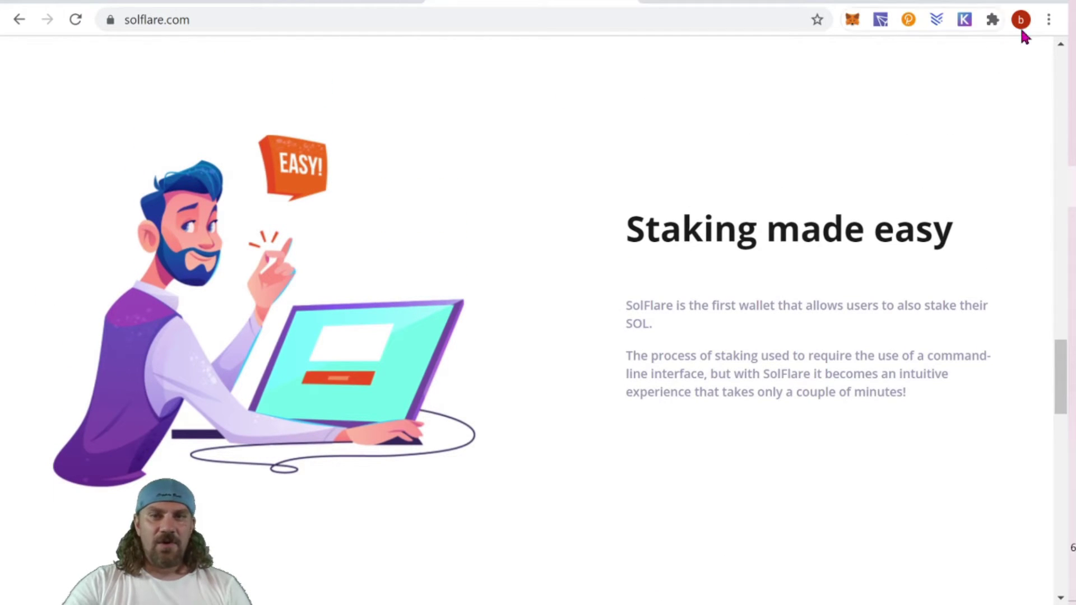
Skim the documentation's Supported Wallets list, then switch back to the solflare.com tab
click(313, 1)
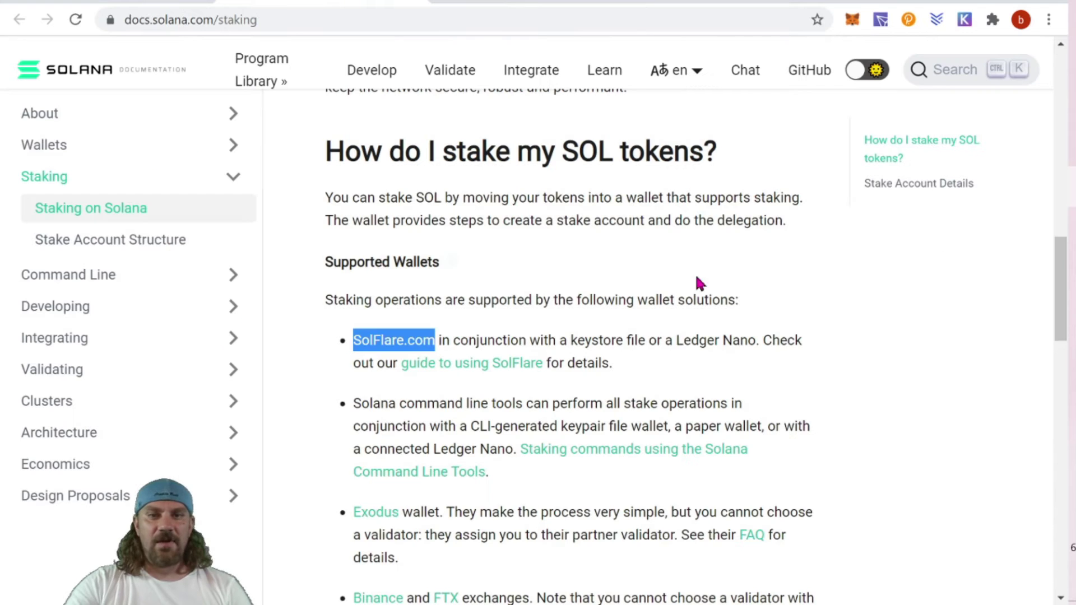
scroll(852, 317, down, 3)
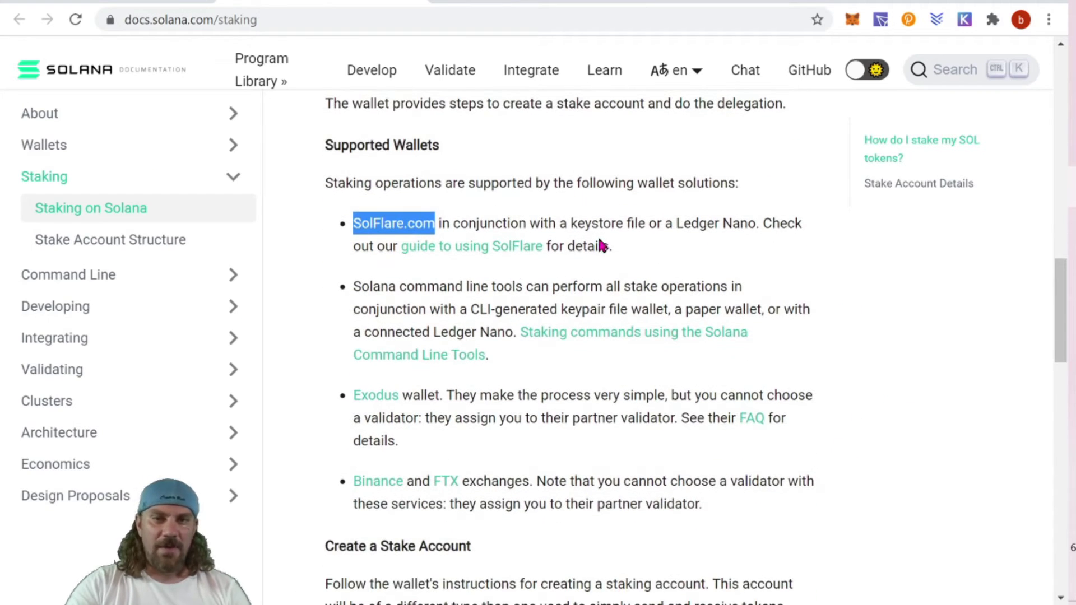
scroll(723, 280, up, 1)
key(ctrl+Tab)
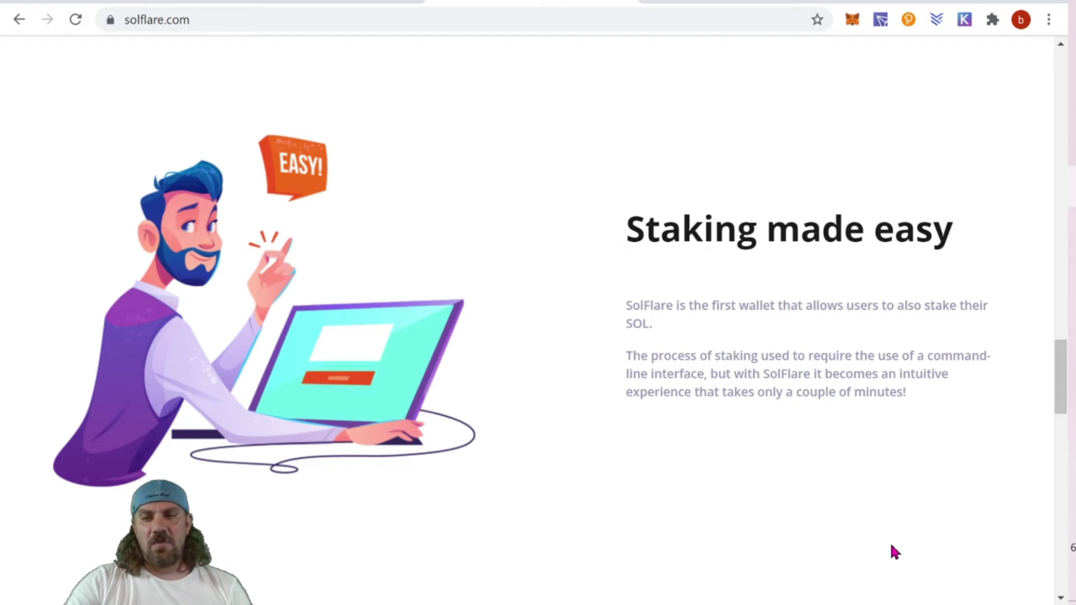
Expand the FAQ answer on adding SOL to an existing stake account, then scroll back up
drag(1063, 368, 1068, 453)
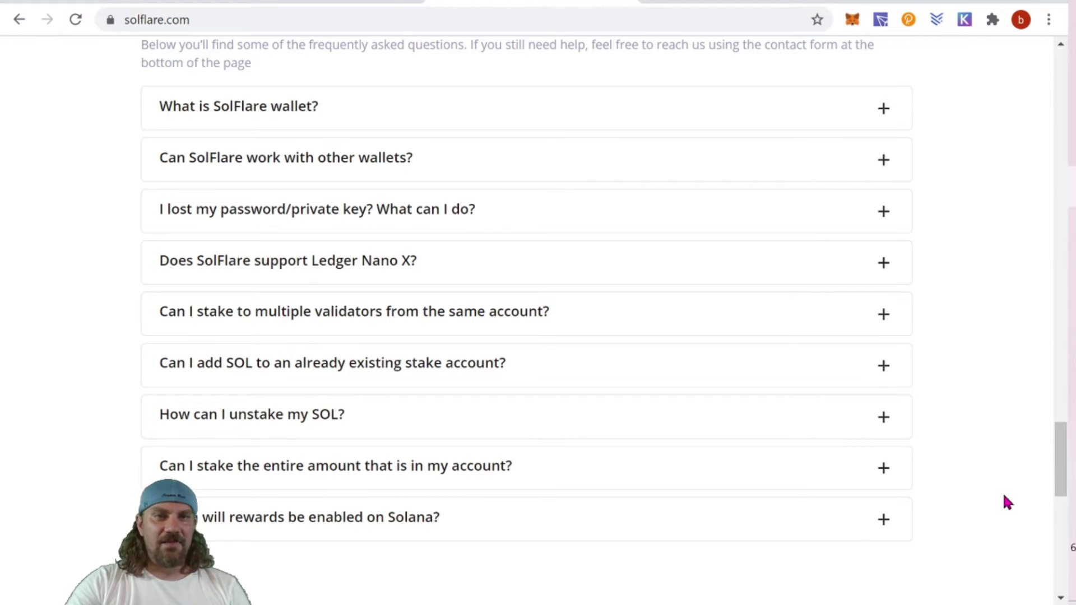
click(718, 371)
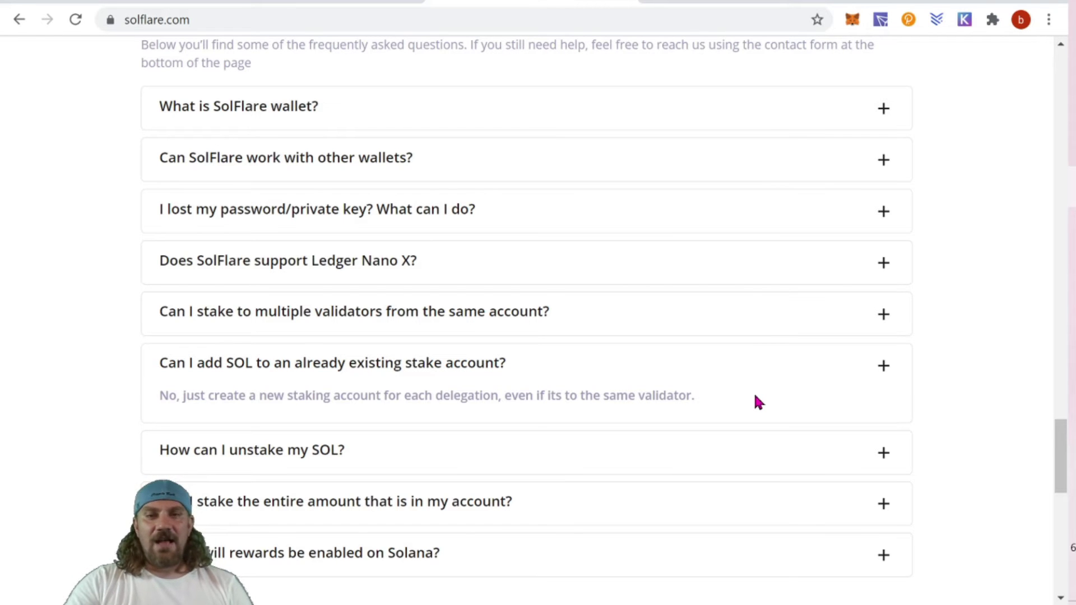
scroll(986, 359, up, 20)
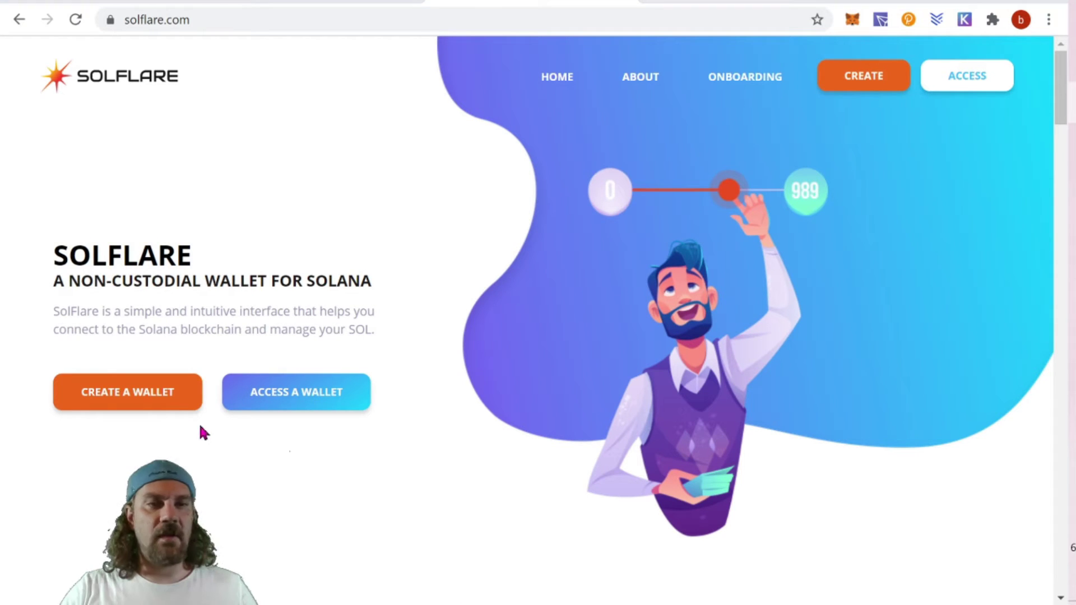
Start a new SolFlare wallet and page through the tutorial, key-loss warning and welcome message
click(139, 400)
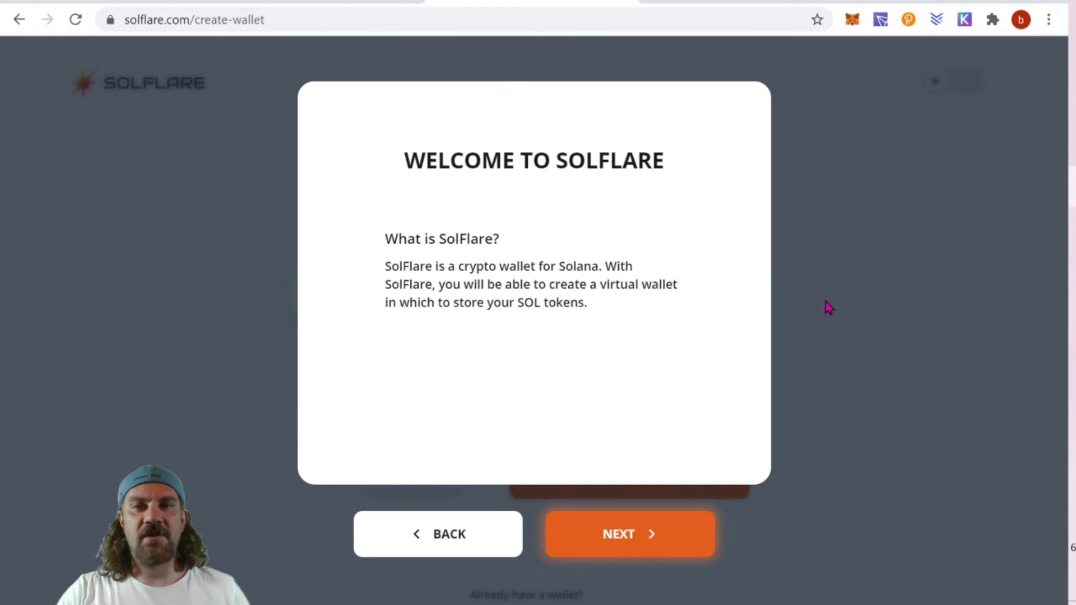
click(636, 548)
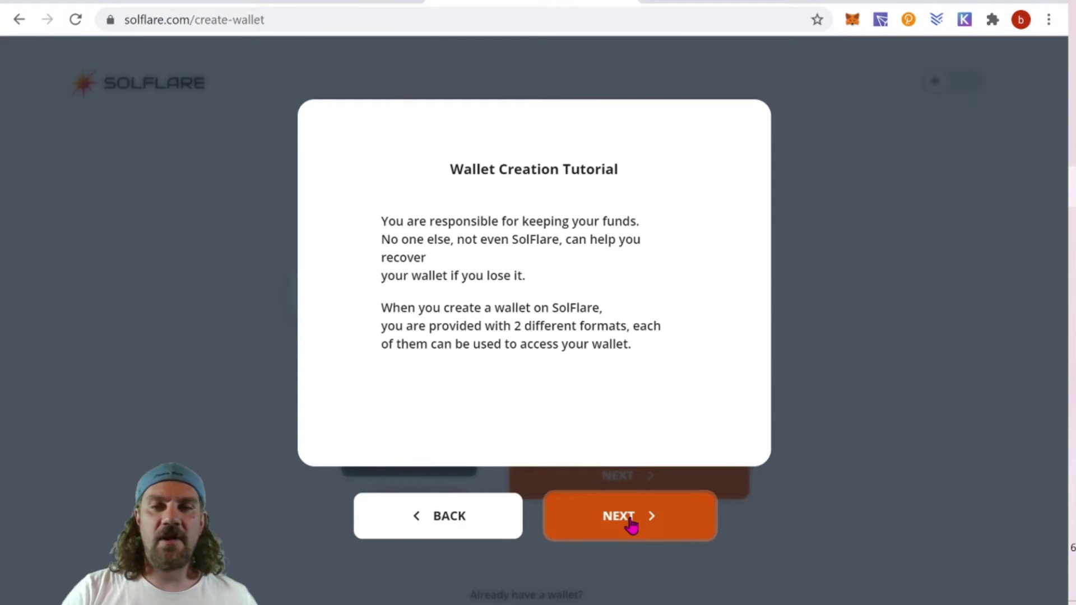
click(632, 525)
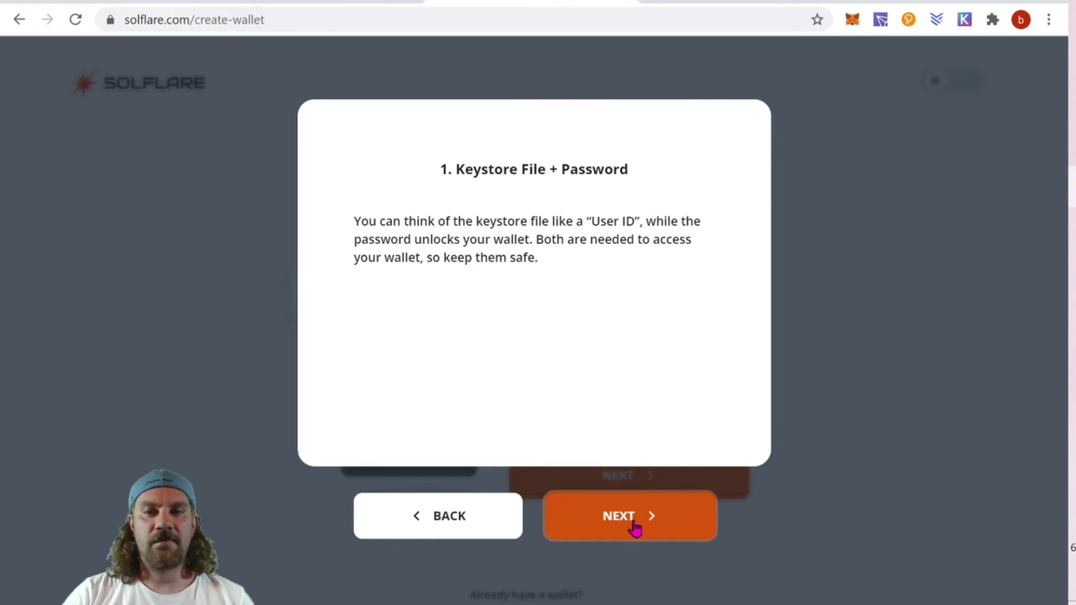
click(634, 528)
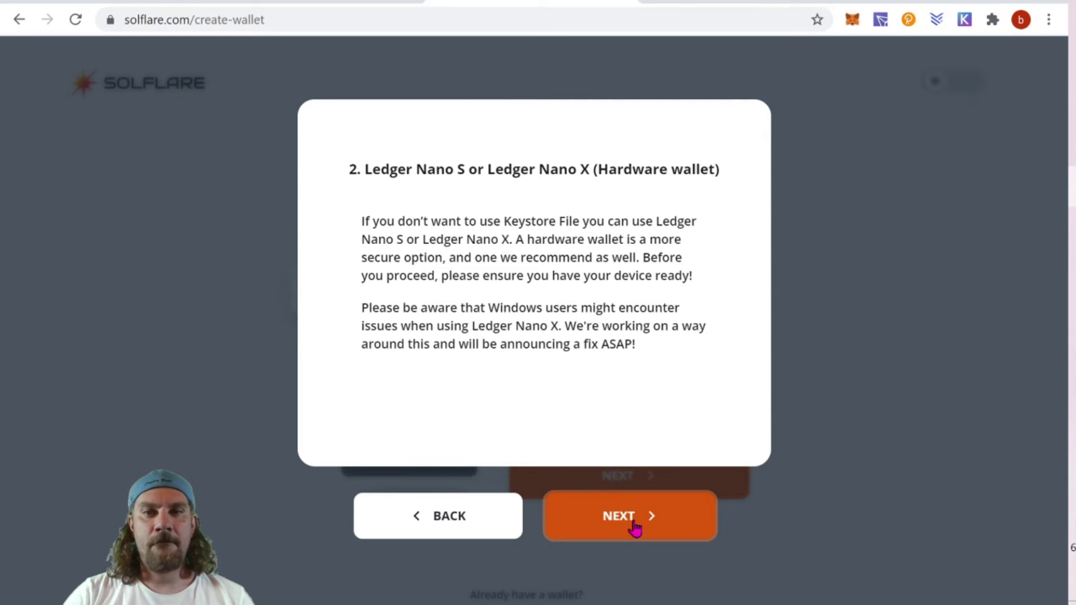
click(634, 528)
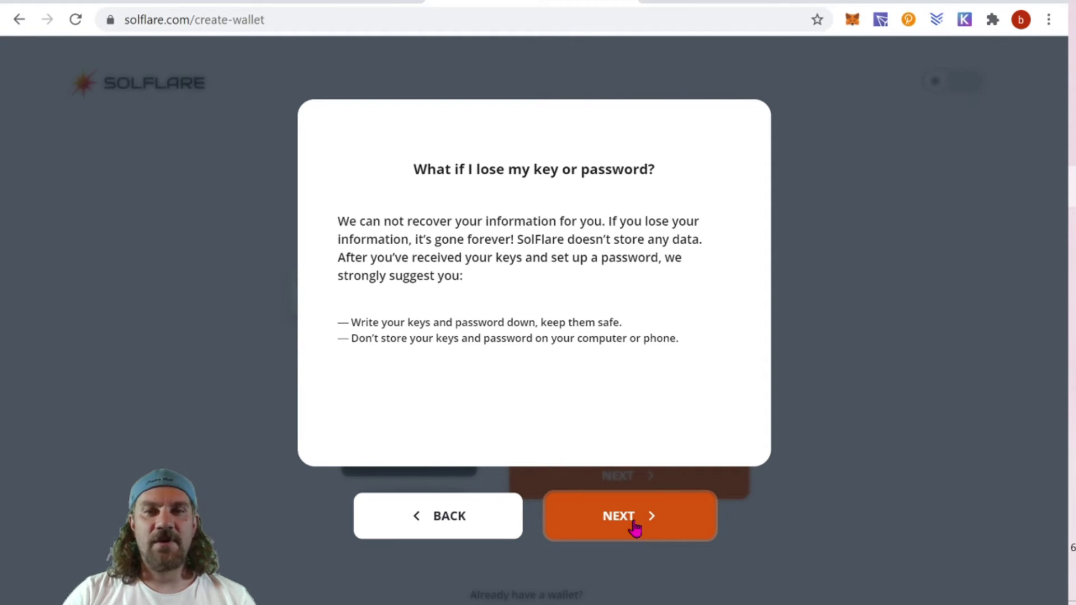
click(635, 528)
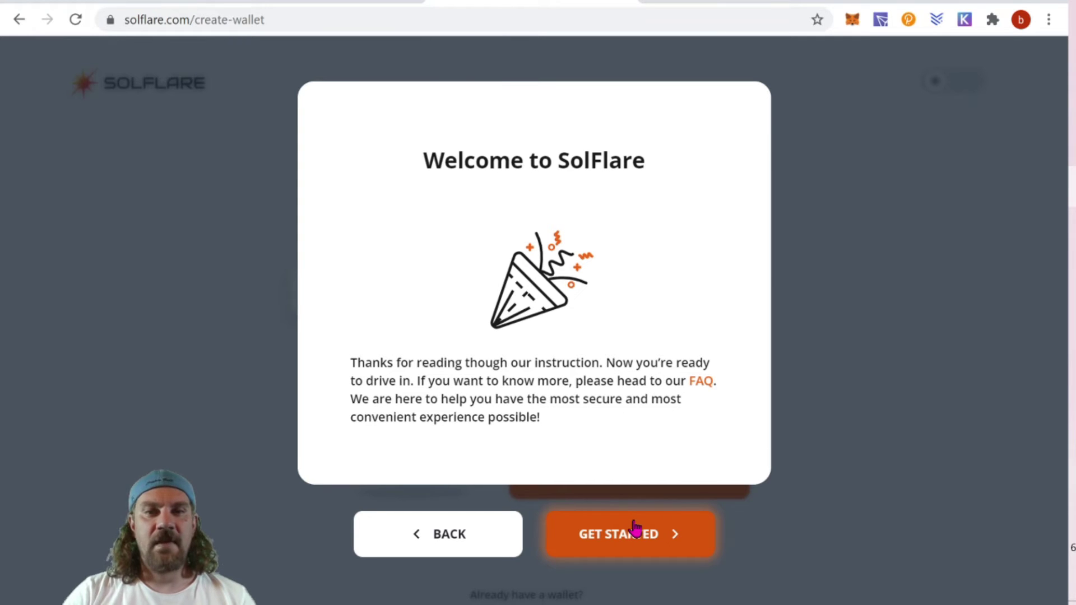
click(635, 527)
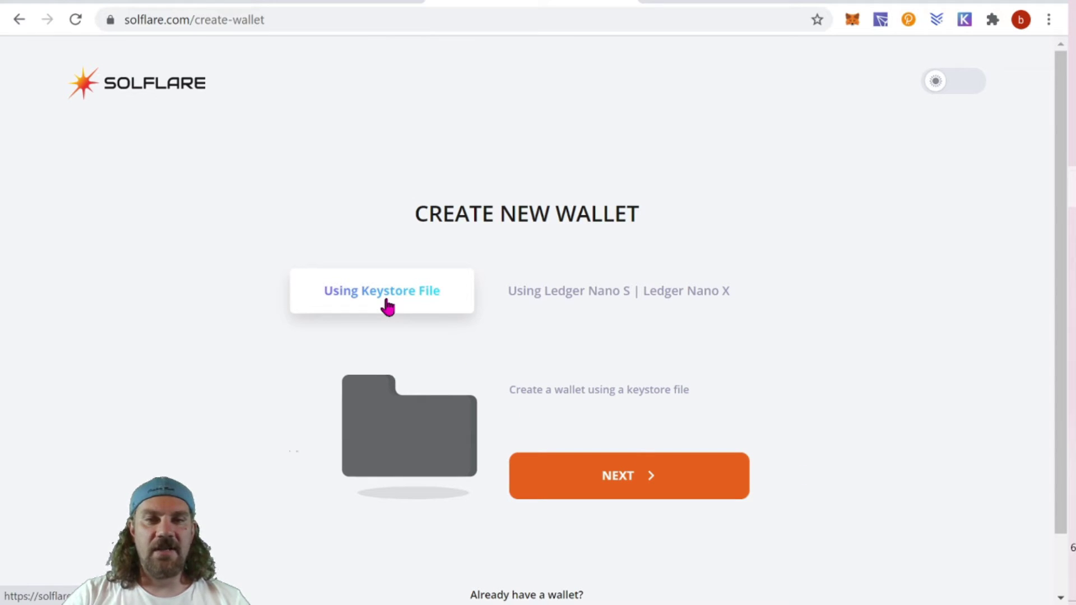
Create the wallet with a keystore file and download that keystore file
click(628, 480)
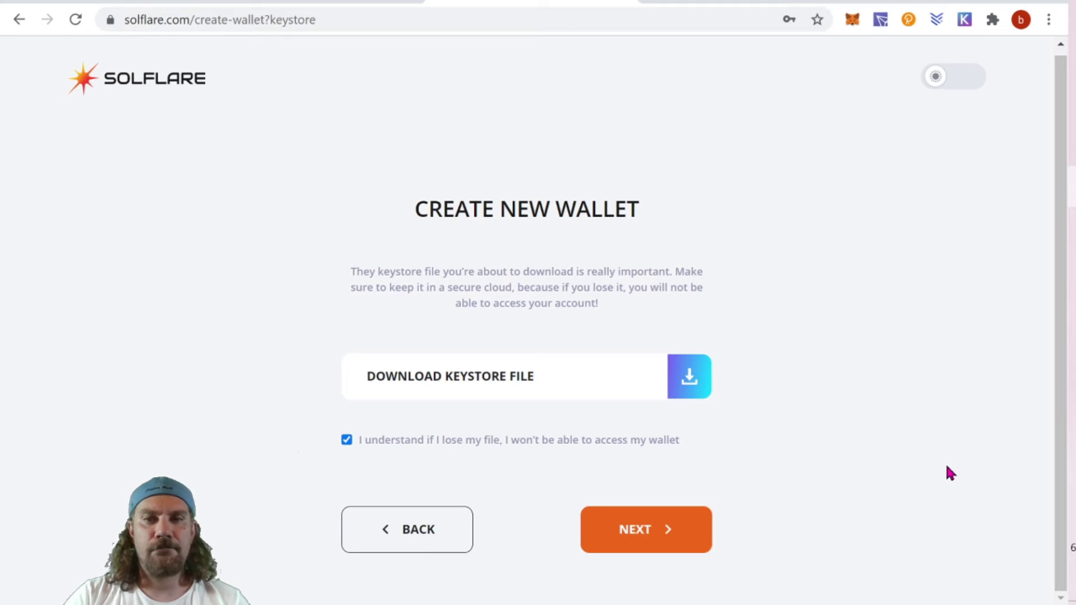
click(691, 379)
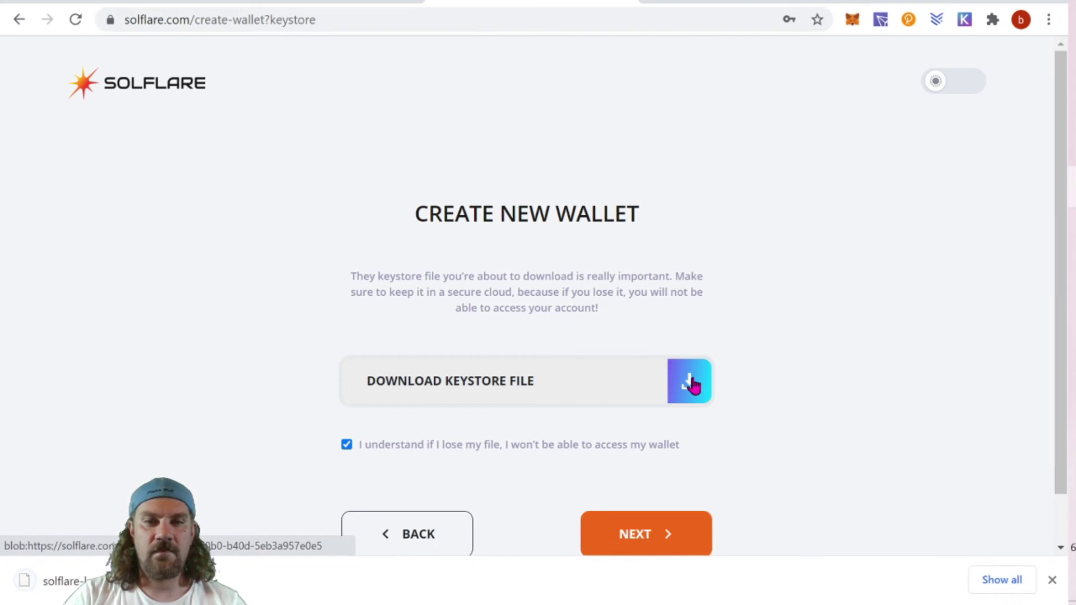
click(1052, 580)
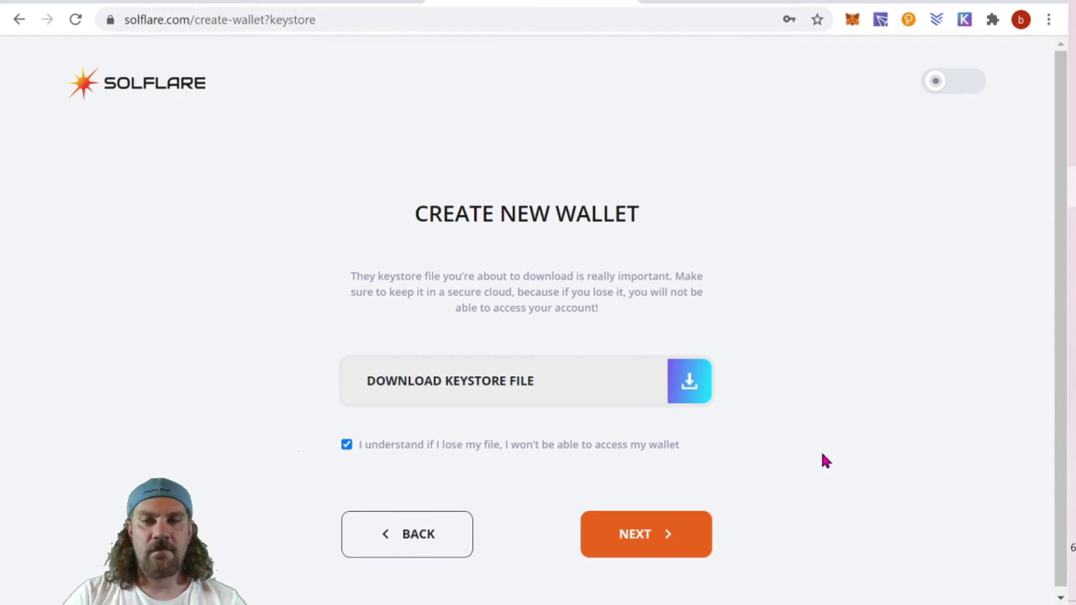
Verify the wallet by uploading the downloaded keystore JSON, then finish wallet creation
click(661, 535)
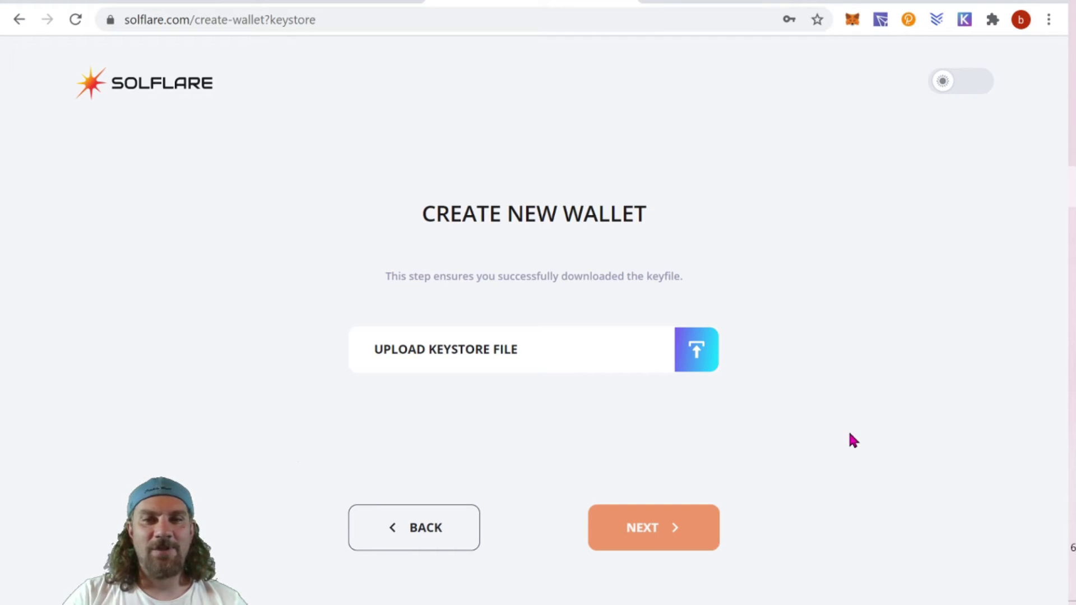
click(707, 355)
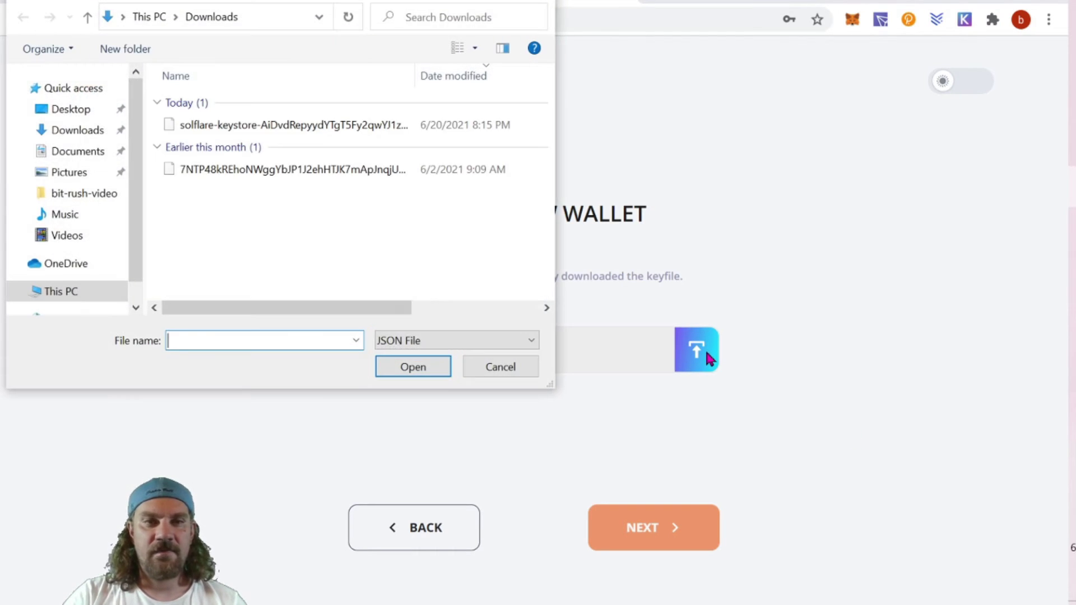
click(306, 129)
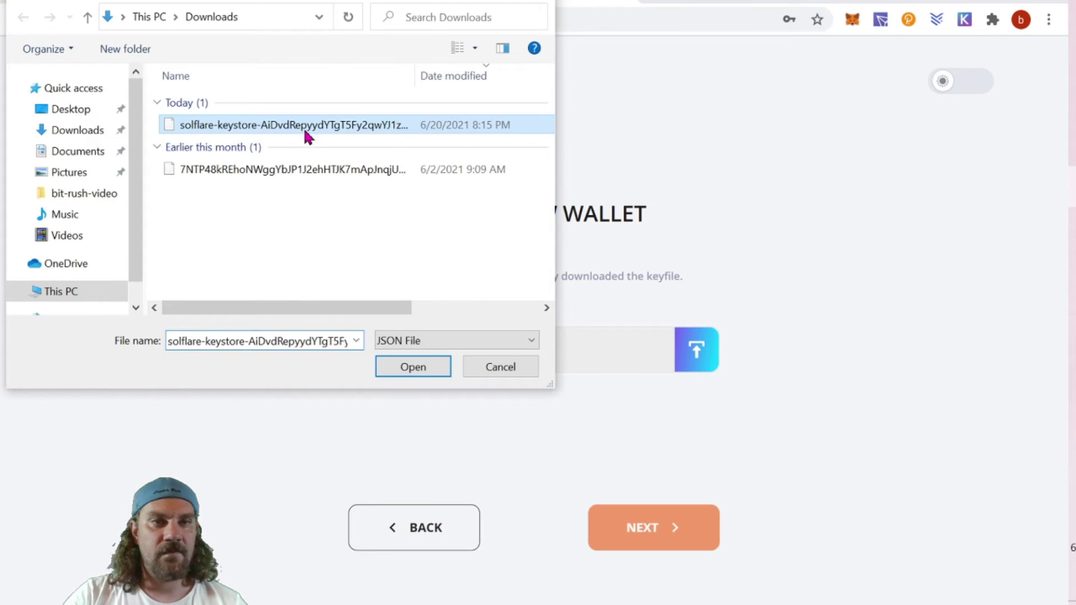
click(411, 367)
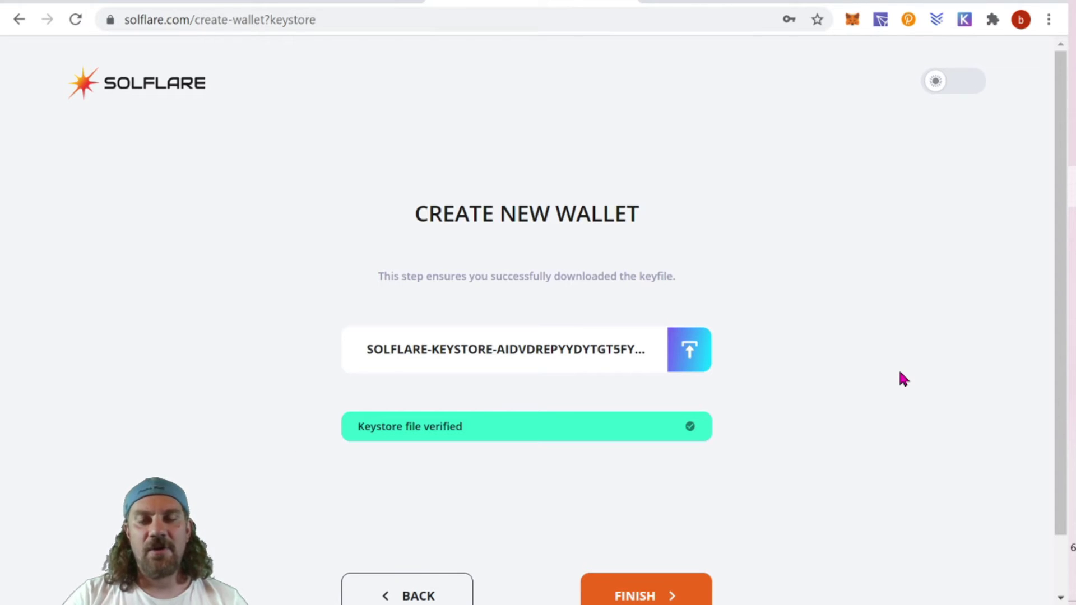
scroll(903, 378, down, 1)
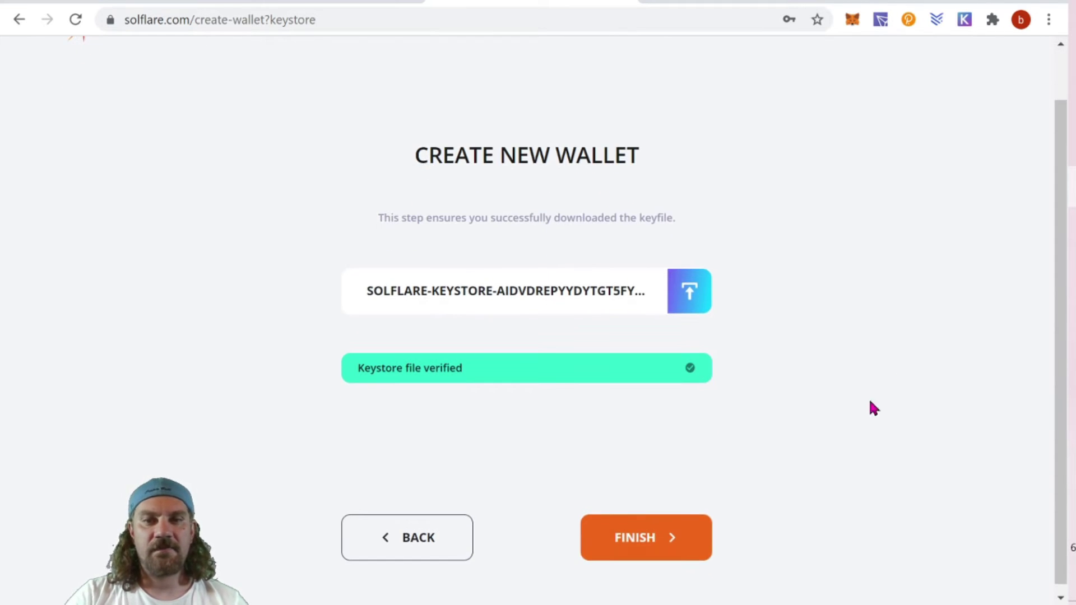
click(661, 550)
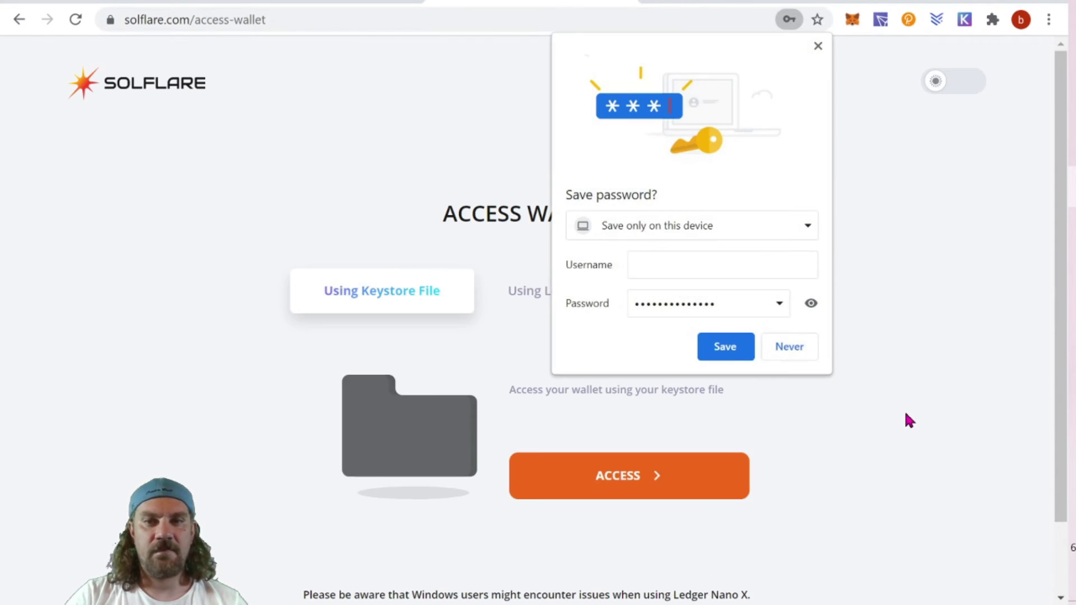
Decline Chrome's password saving, then unlock the wallet with the keystore file and wallet password
click(791, 347)
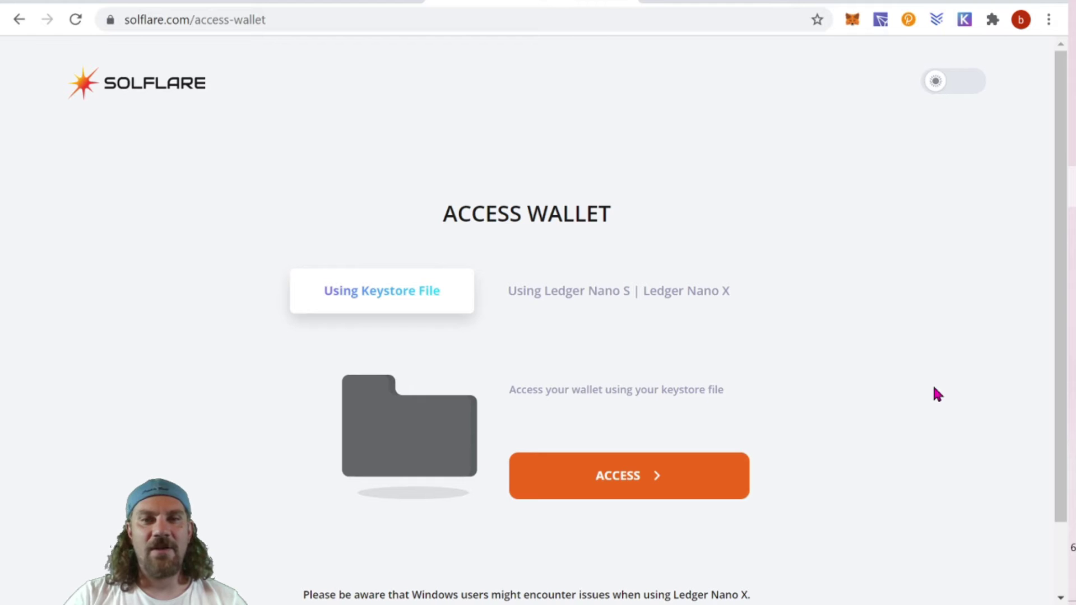
click(649, 475)
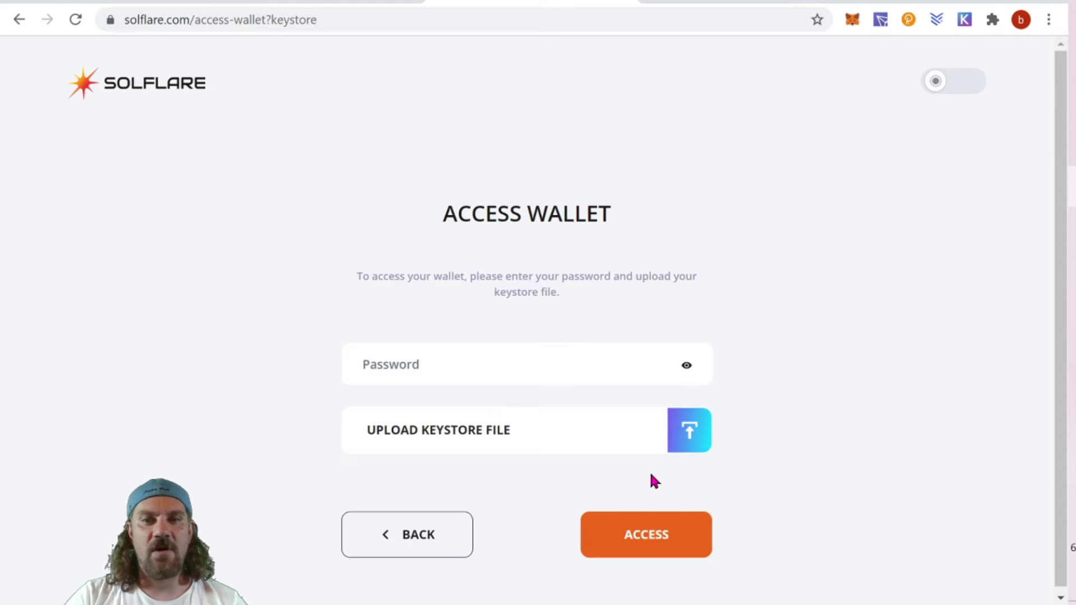
click(701, 432)
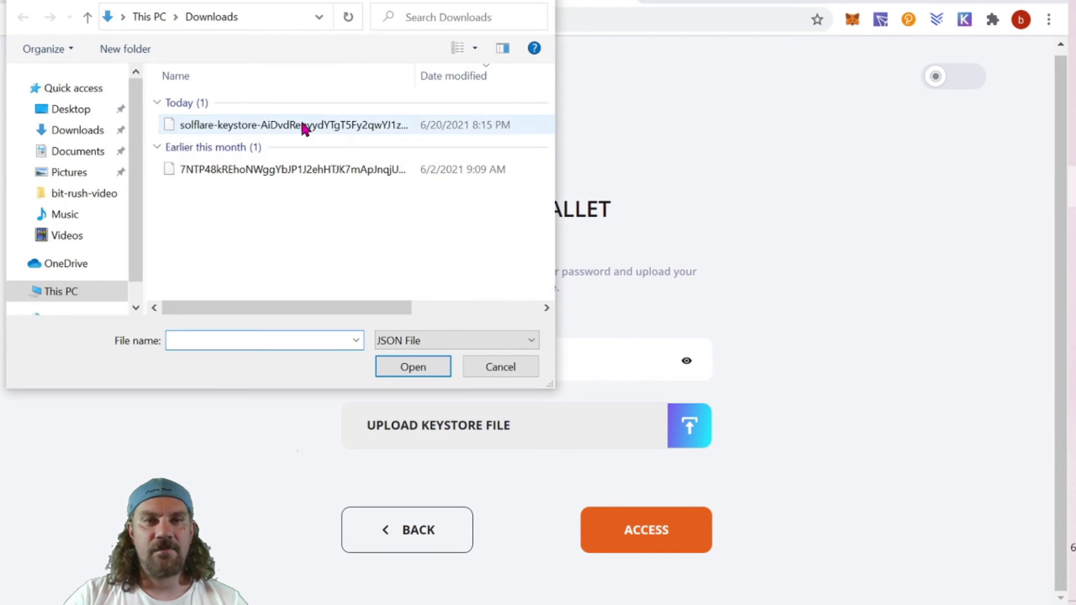
click(300, 125)
click(413, 367)
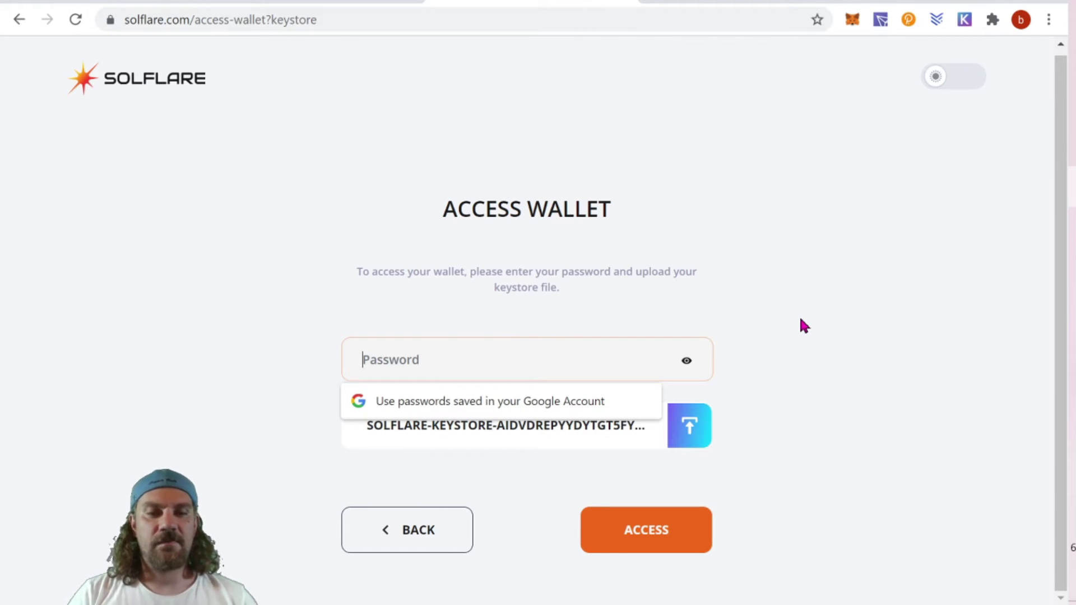
text(•••••••••)
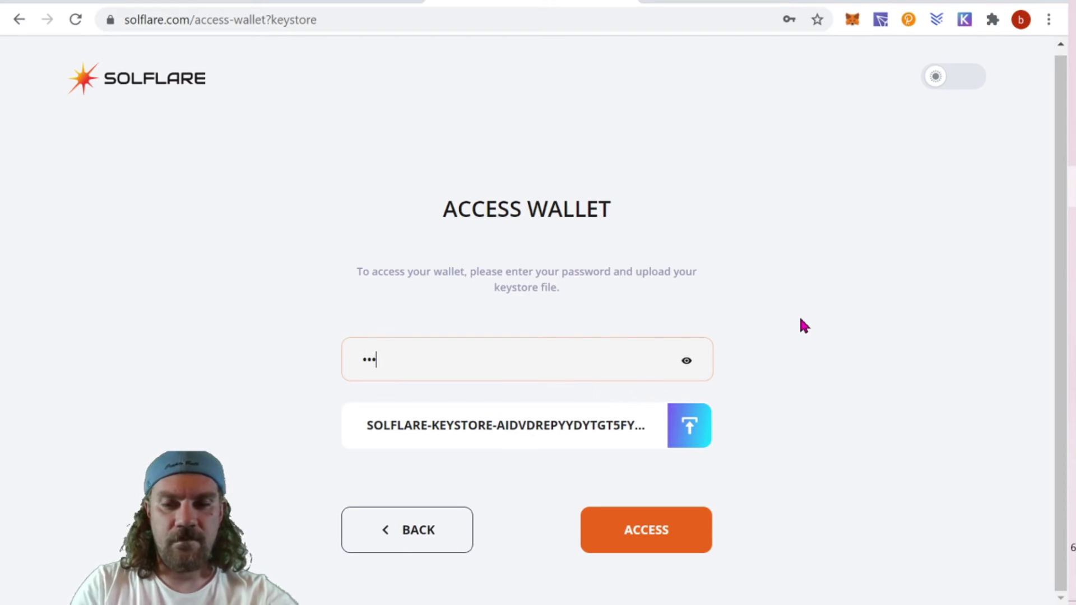
text(••••)
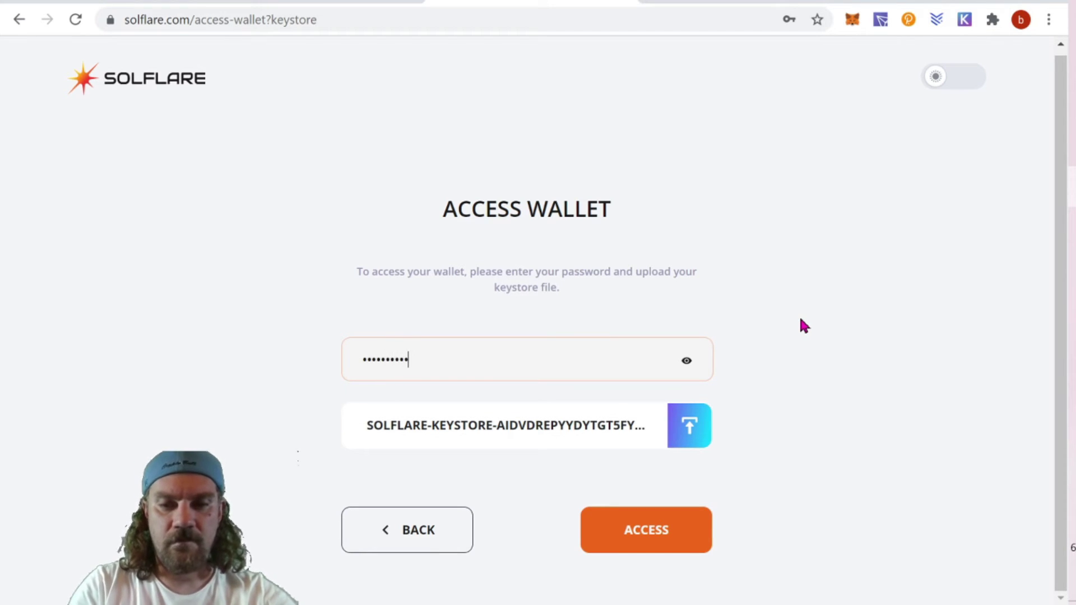
text(•)
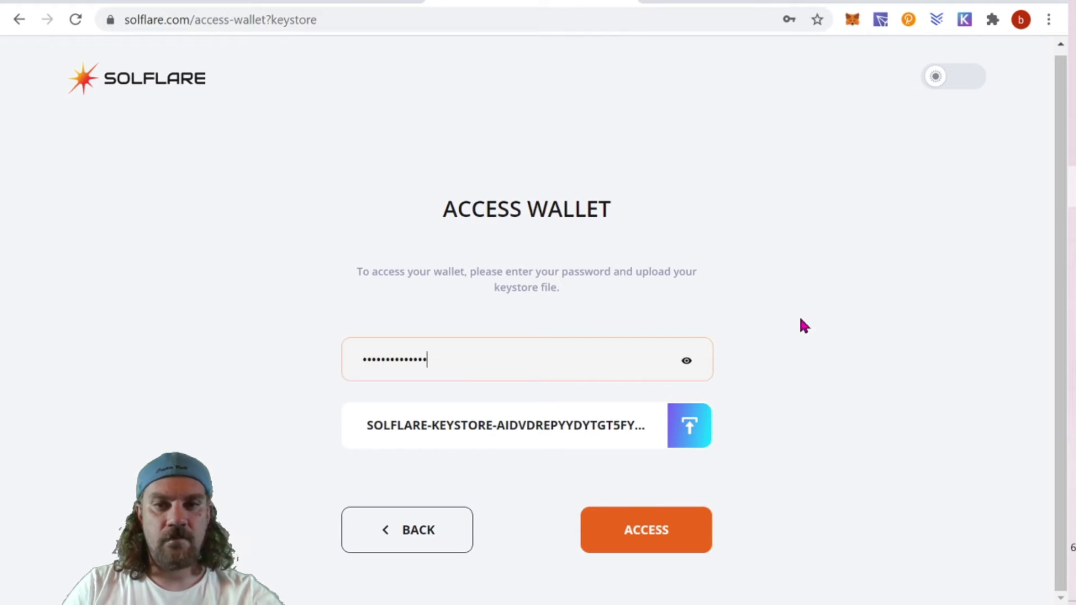
click(664, 536)
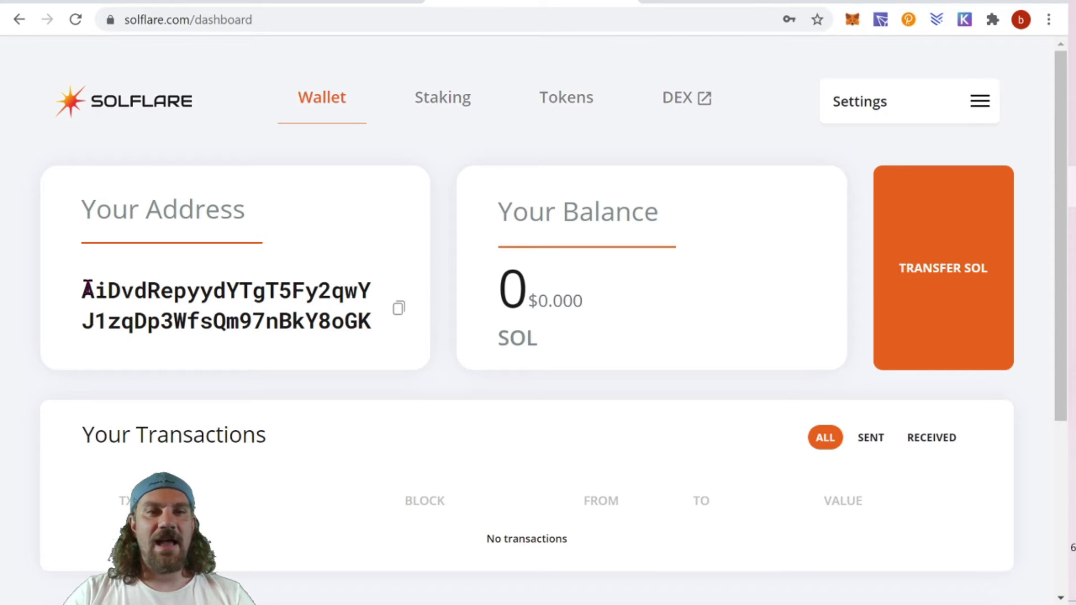
Switch SolFlare to the dark theme, view SPL Tokens, and filter history to received transactions
drag(83, 289, 371, 322)
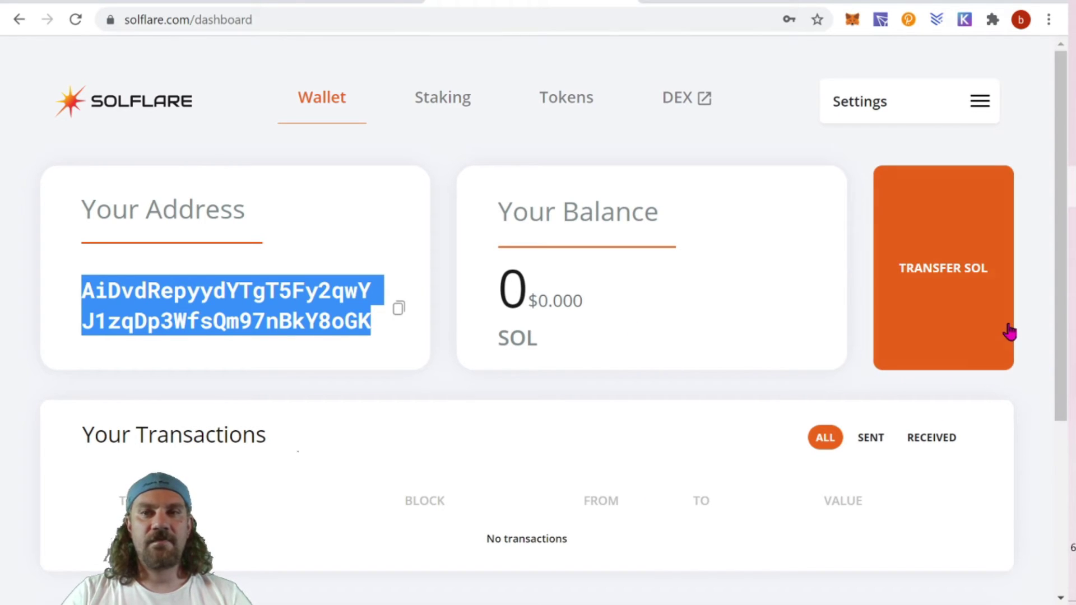
click(980, 101)
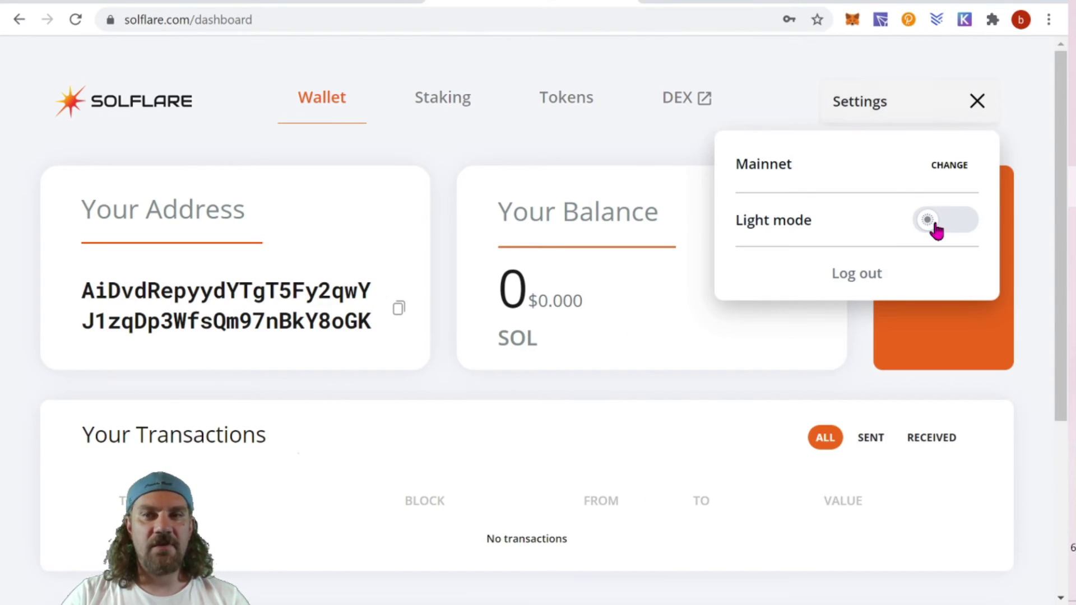
click(936, 227)
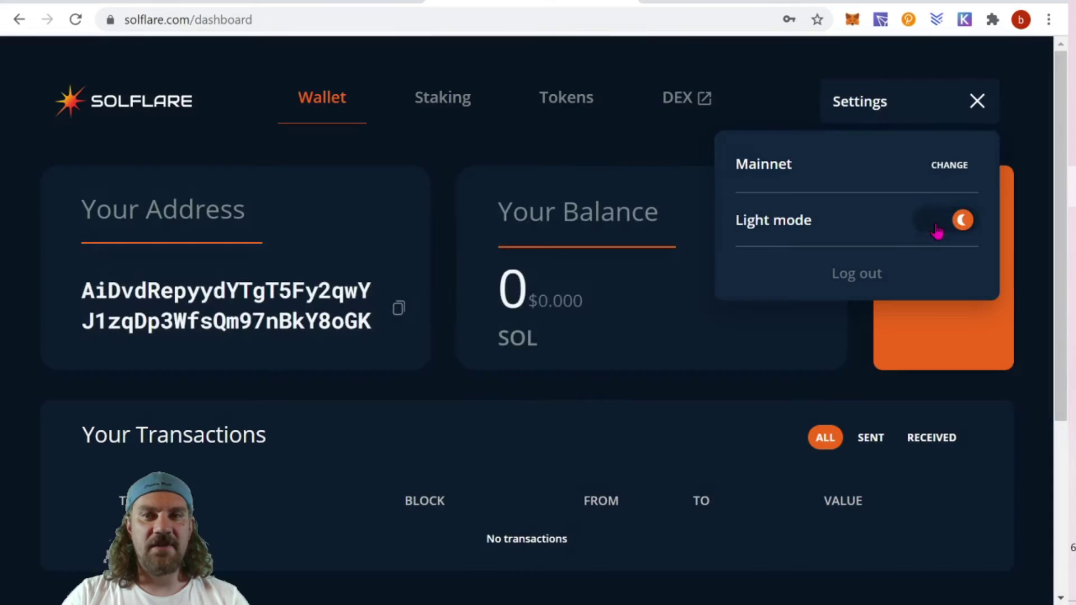
click(475, 150)
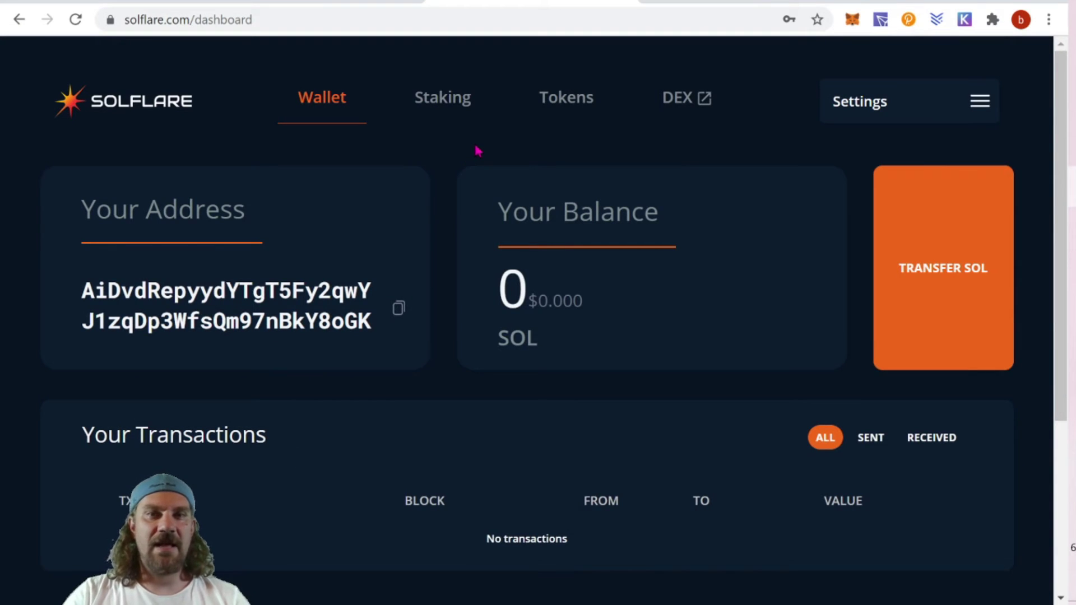
click(583, 102)
click(921, 440)
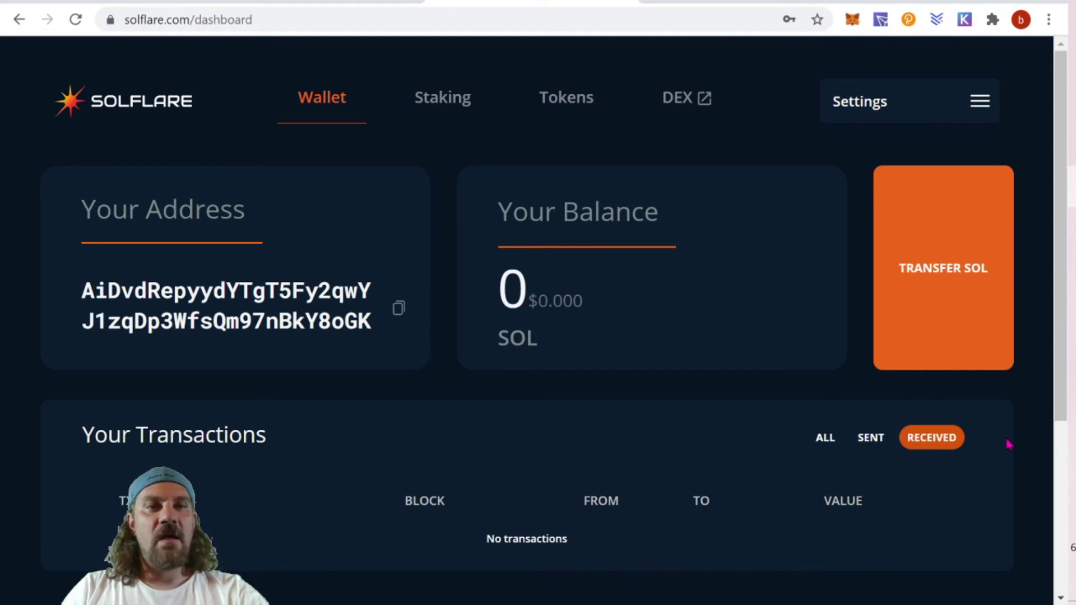
Copy the wallet address using the copy icon next to Your Address
click(397, 307)
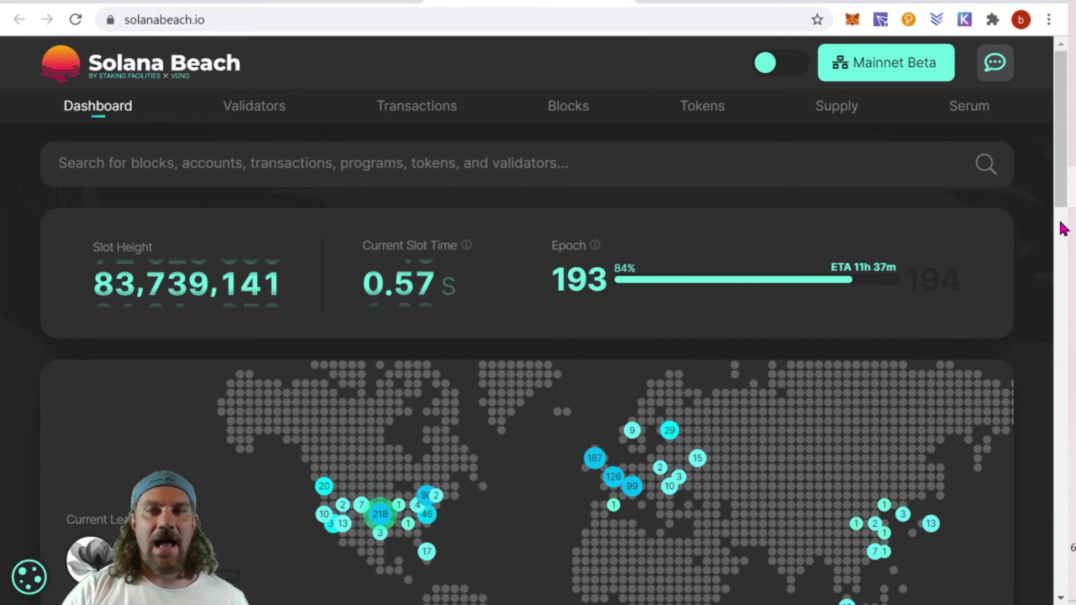
Open Solana Beach's validator list and sort it by commission, 100% commission validators first
drag(1058, 112, 1052, 87)
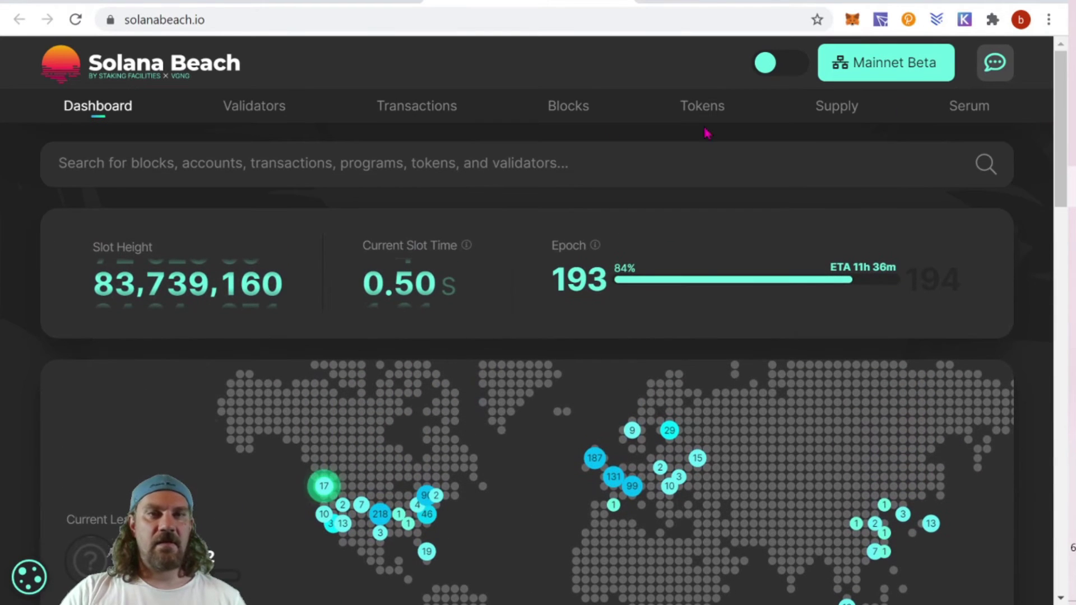
click(241, 110)
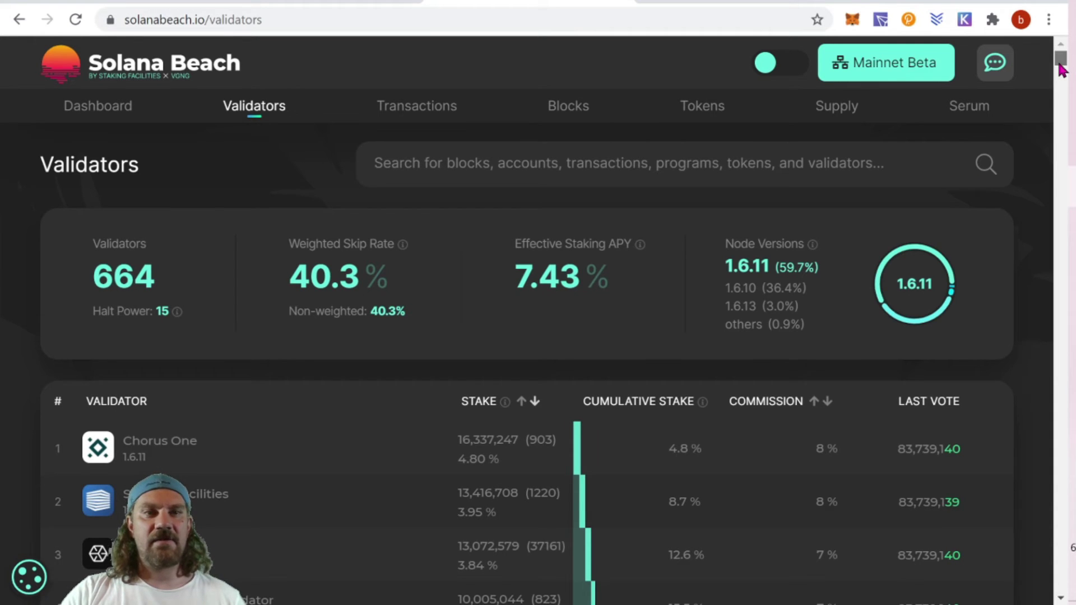
mouse_move(1059, 63)
mouse_down()
mouse_move(1058, 101)
mouse_move(1059, 66)
mouse_up()
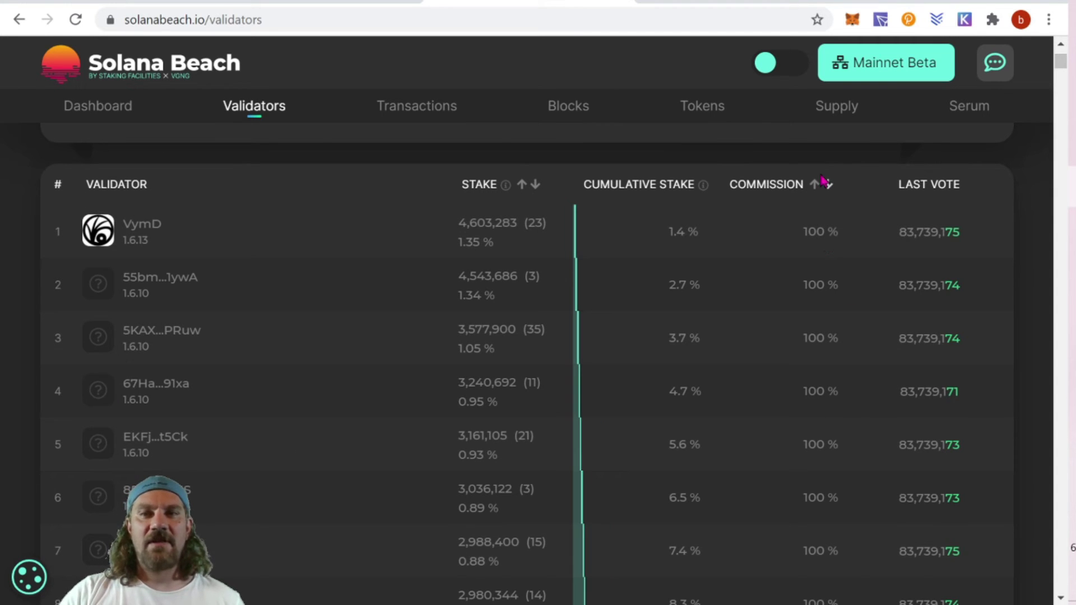
Sort validators lowest commission first, view Shinobi Systems' 0% commission page, then return to SolFlare
click(815, 185)
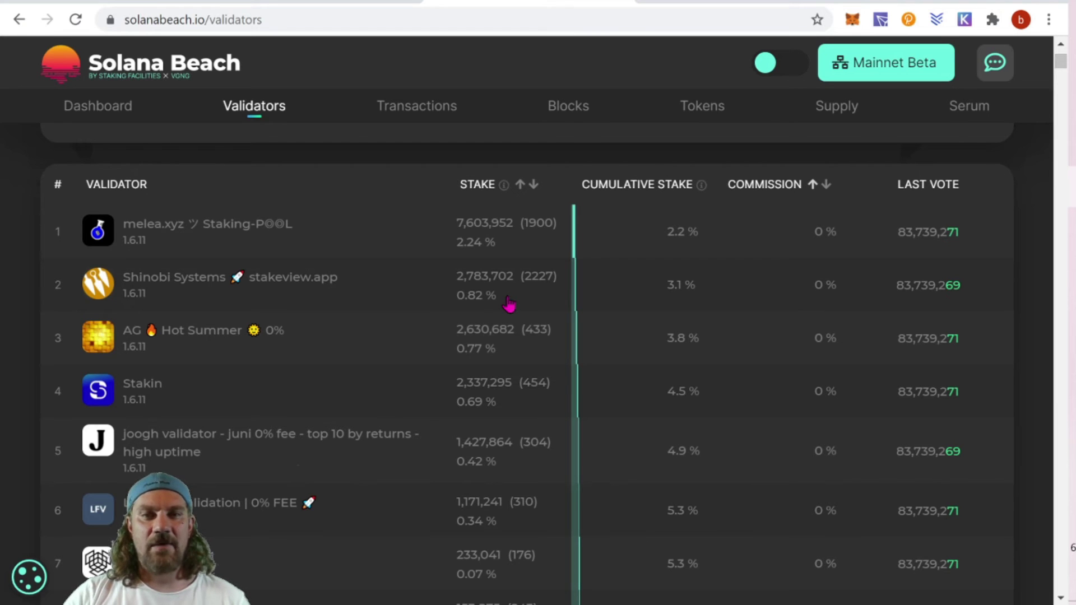
click(508, 304)
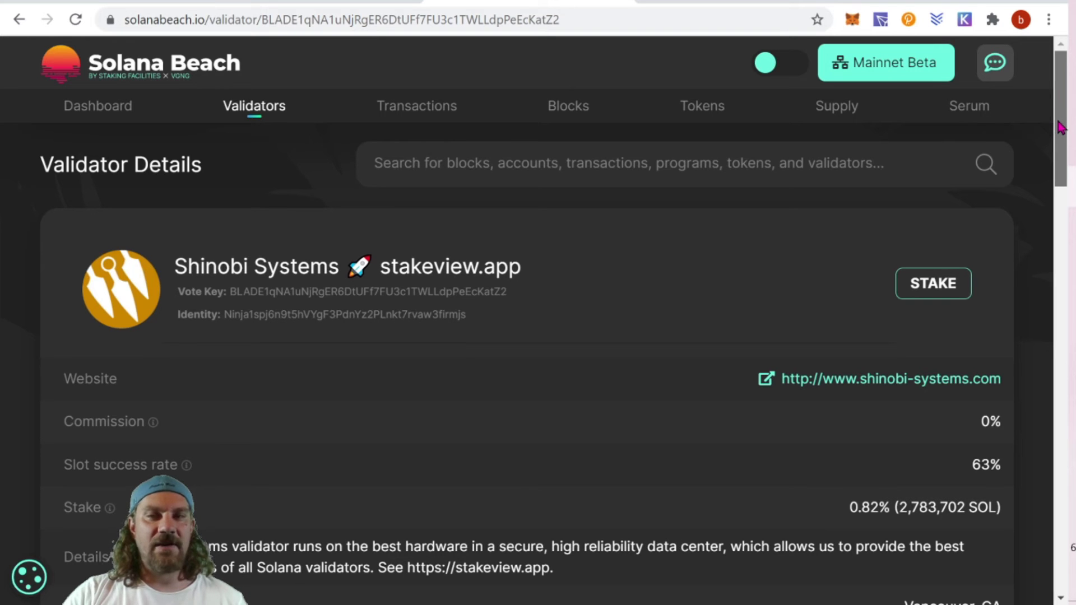
mouse_move(1061, 129)
mouse_down()
mouse_move(1074, 387)
mouse_move(1057, 137)
mouse_up()
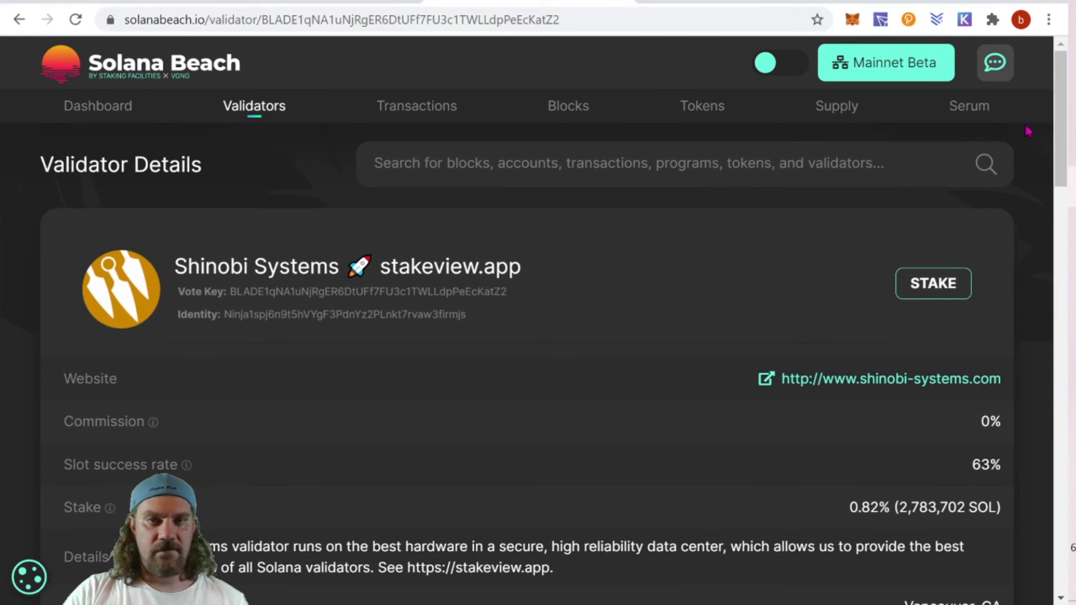
key(ctrl+Tab)
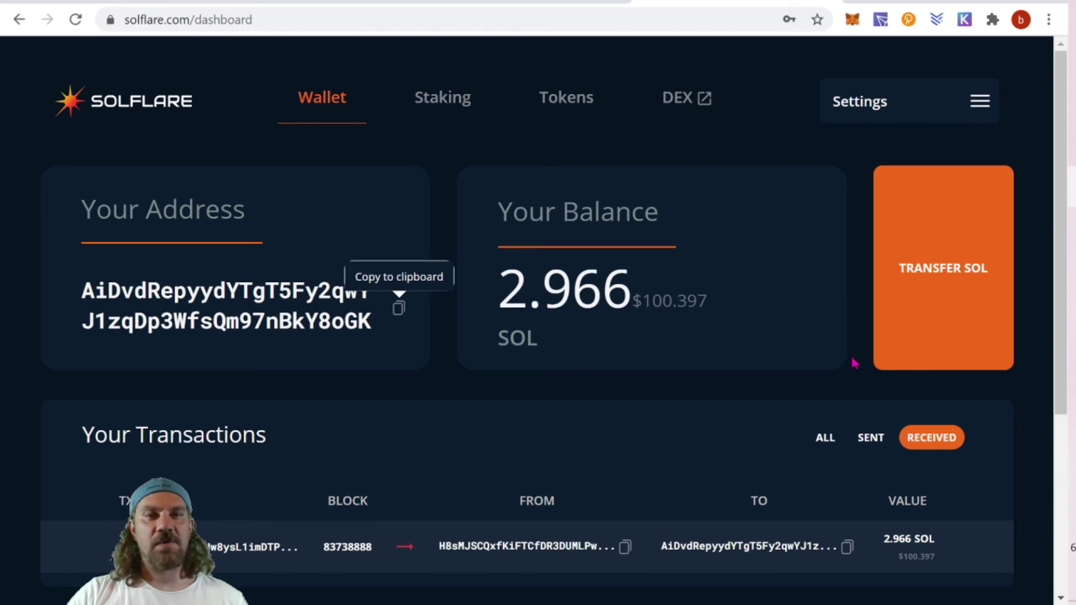
On SolFlare's Staking page, start a new staking account with a 2.5 SOL deposit
click(446, 101)
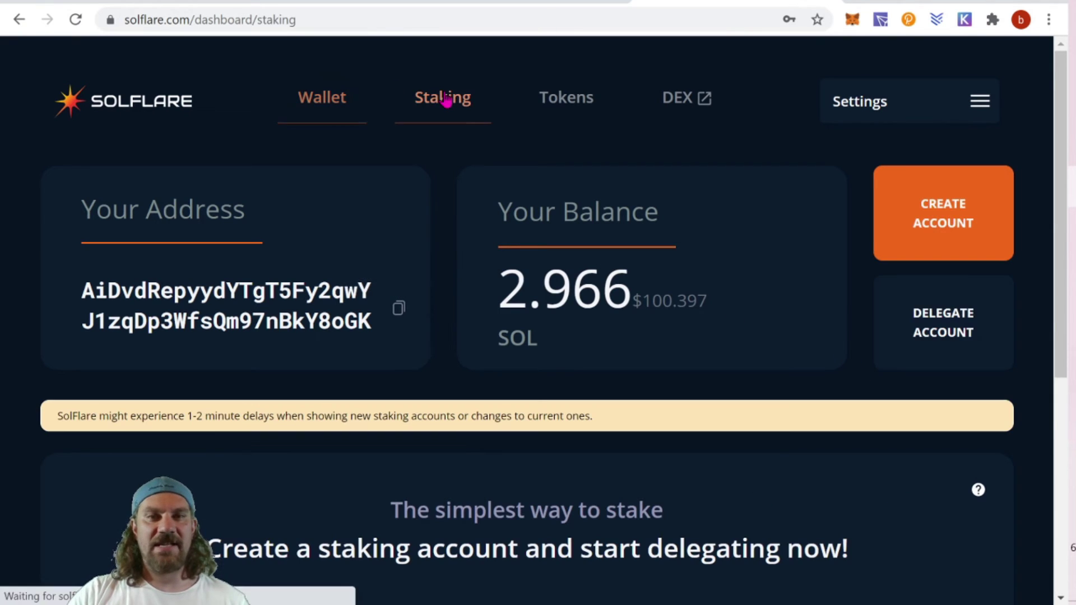
scroll(891, 357, down, 1)
scroll(890, 360, down, 3)
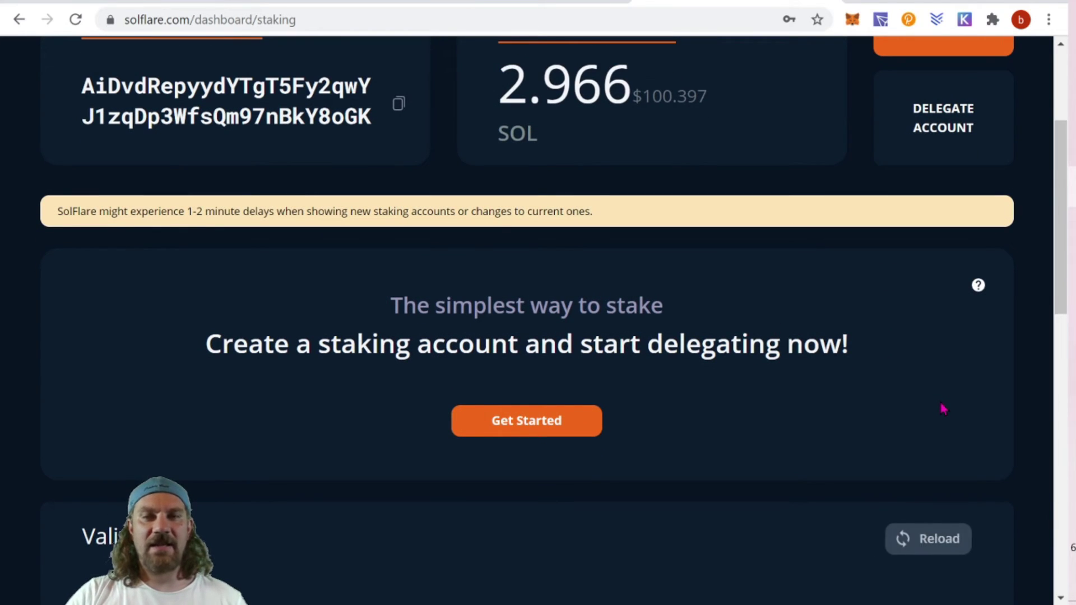
click(526, 420)
text(2.5)
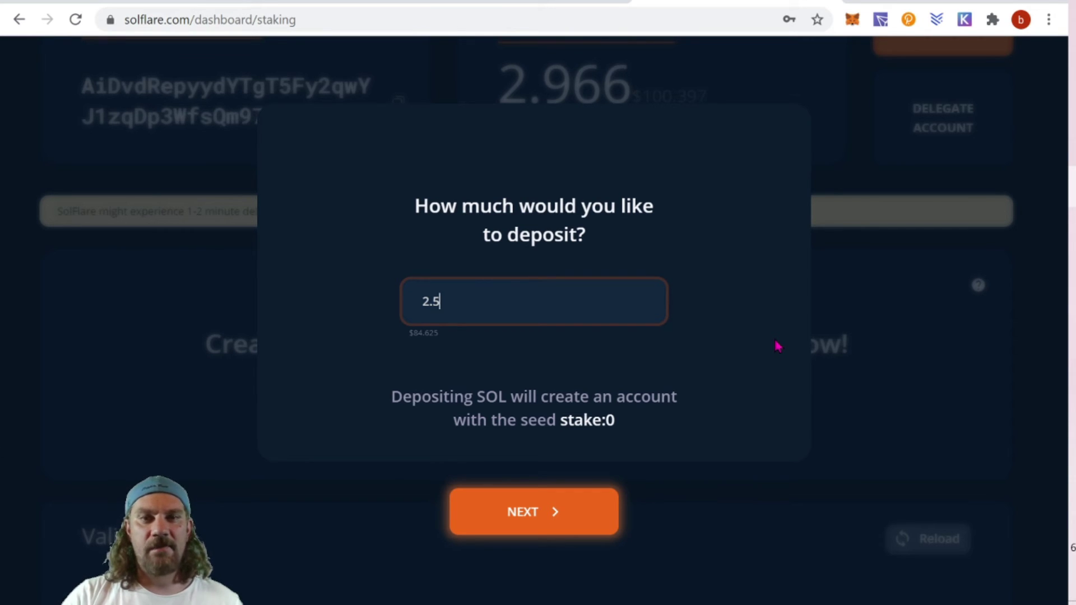
Change the deposit amount from 2.5 to 2.8 SOL and continue
key(BackSpace)
text(8)
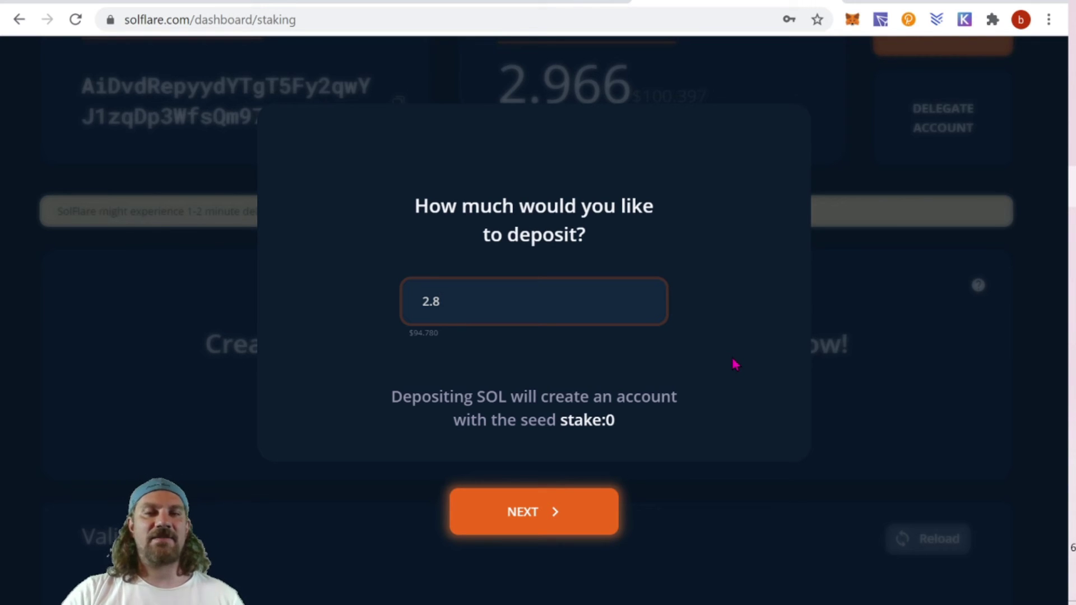
click(532, 517)
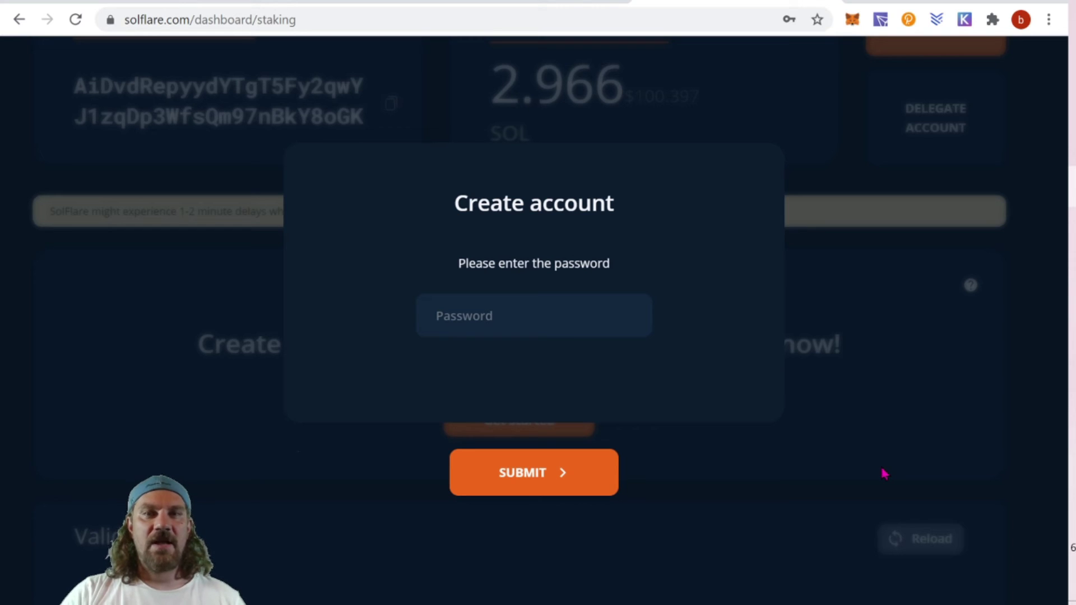
Authorise the deposit with the wallet password and close the account-created confirmation
click(559, 311)
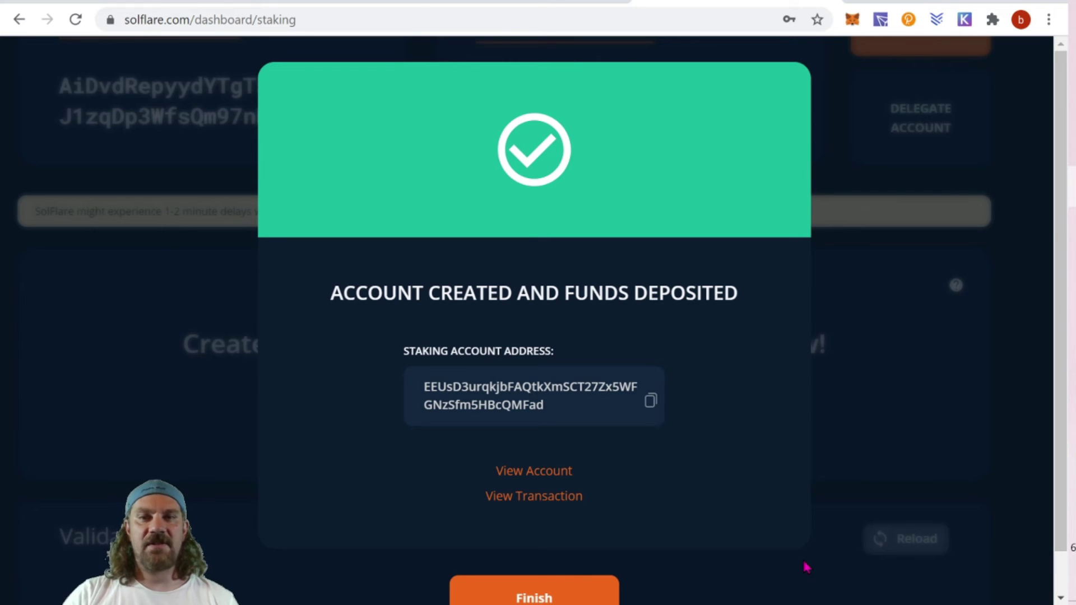
scroll(807, 567, down, 1)
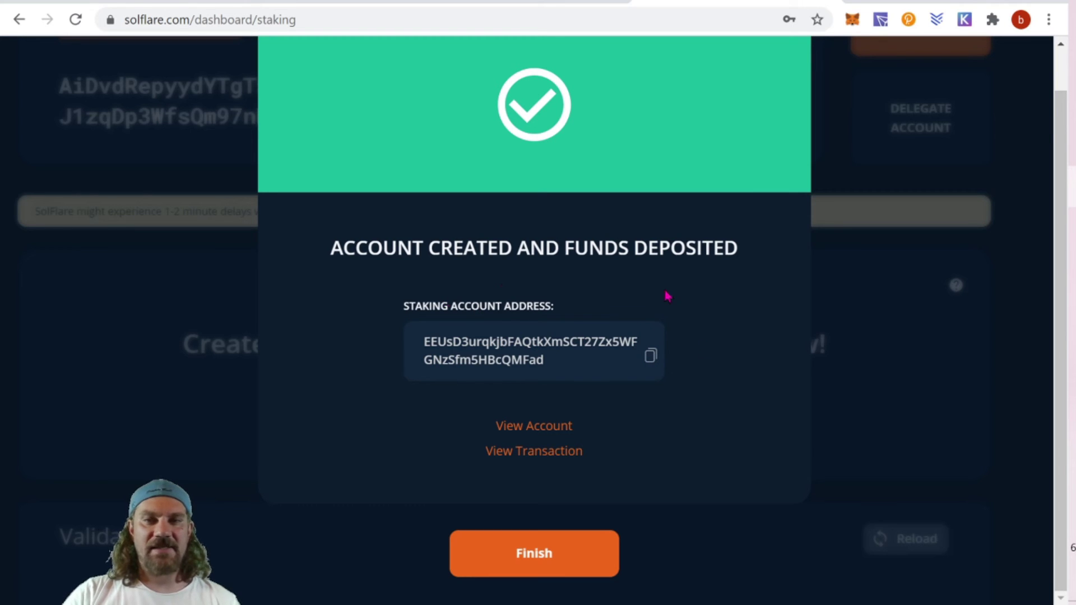
scroll(735, 445, up, 1)
scroll(737, 446, up, 1)
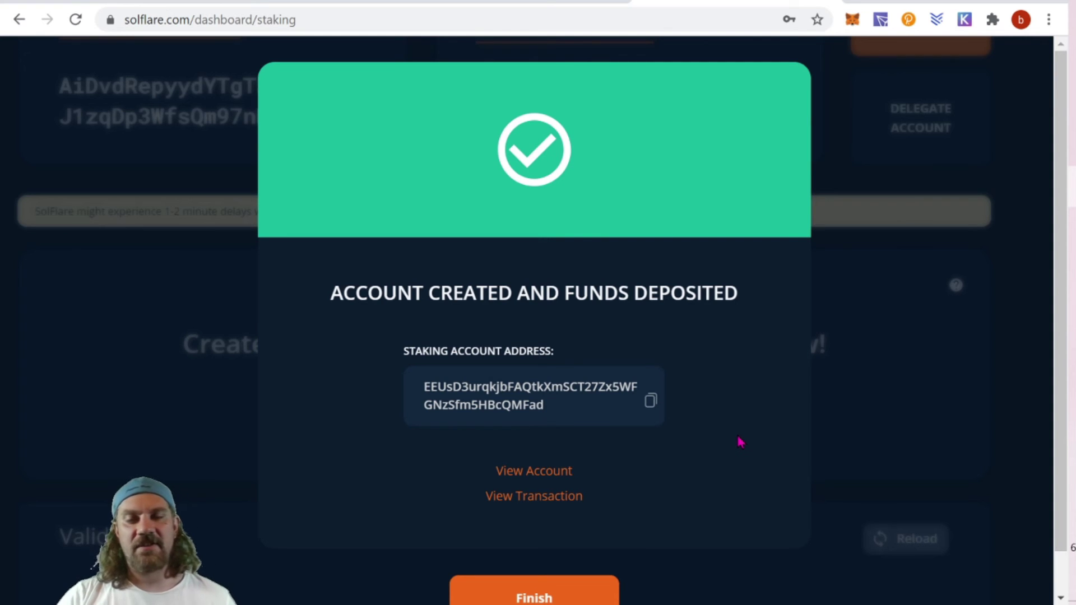
scroll(728, 449, down, 1)
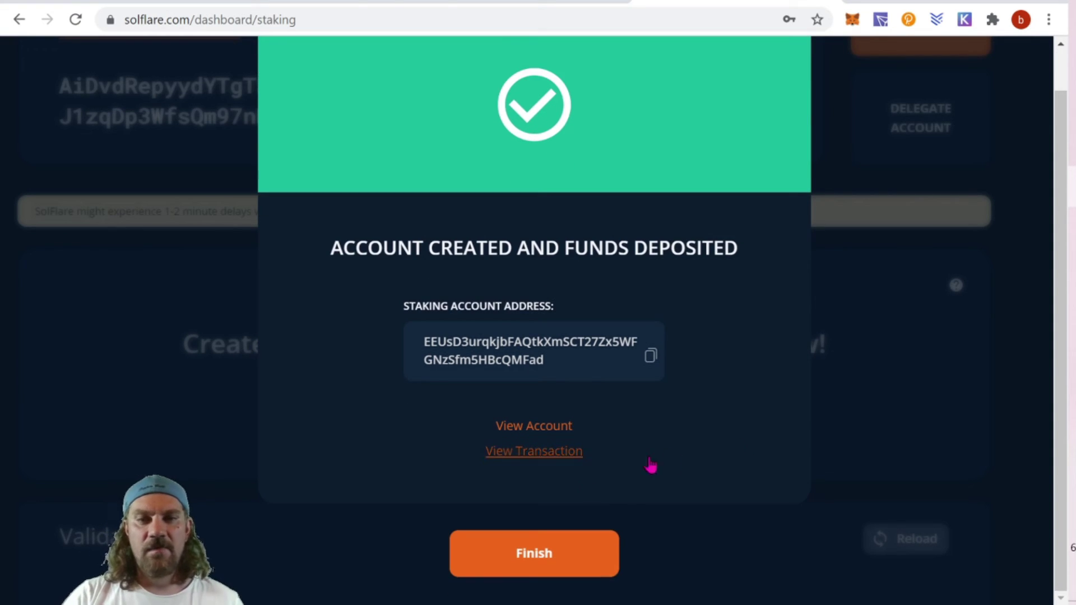
click(546, 557)
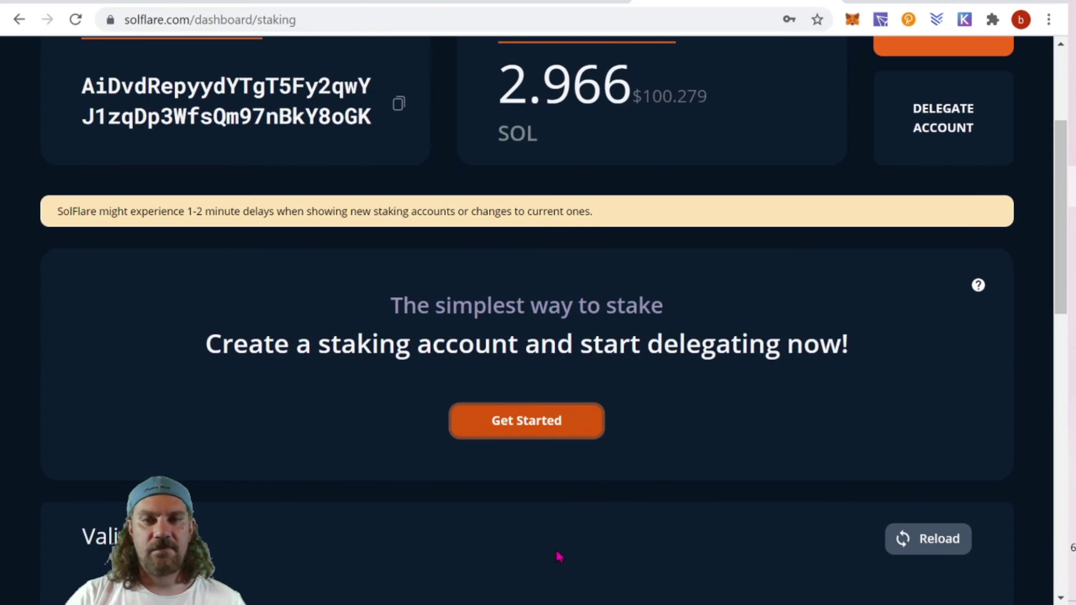
scroll(660, 497, up, 4)
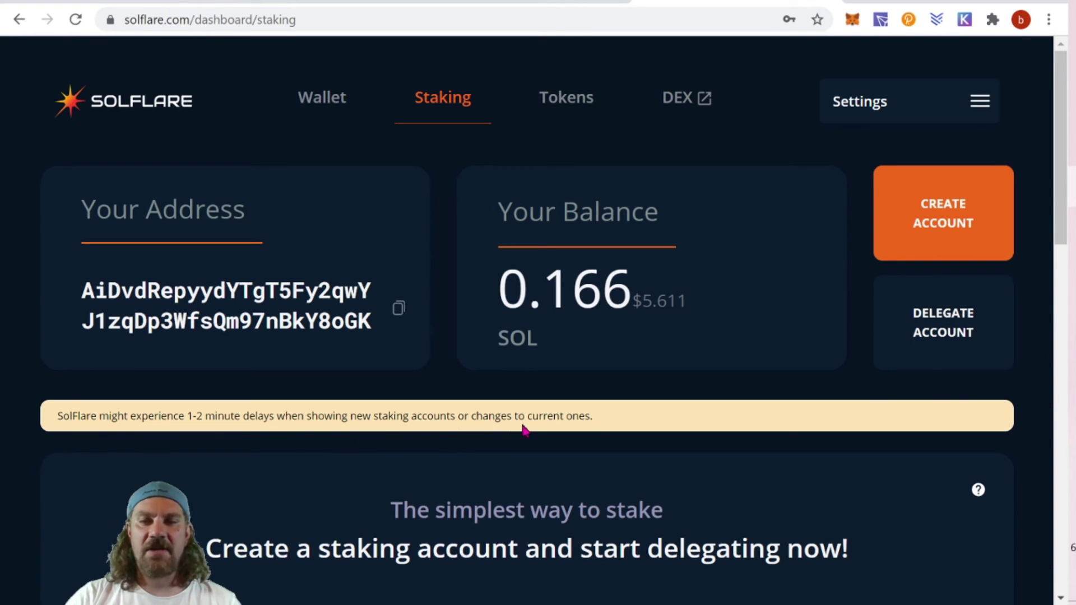
scroll(739, 424, down, 2)
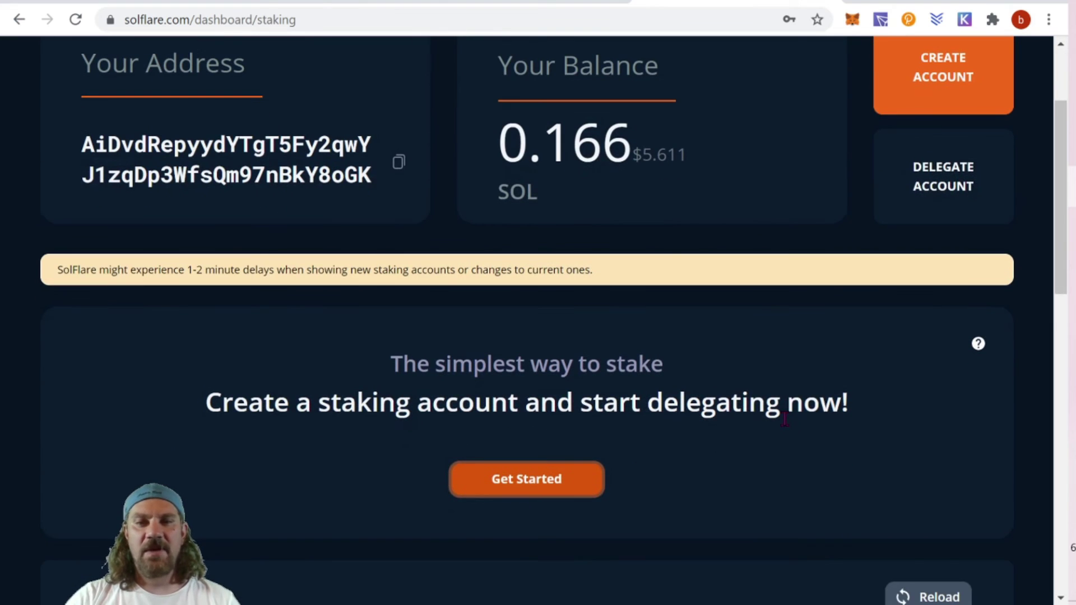
scroll(784, 418, down, 6)
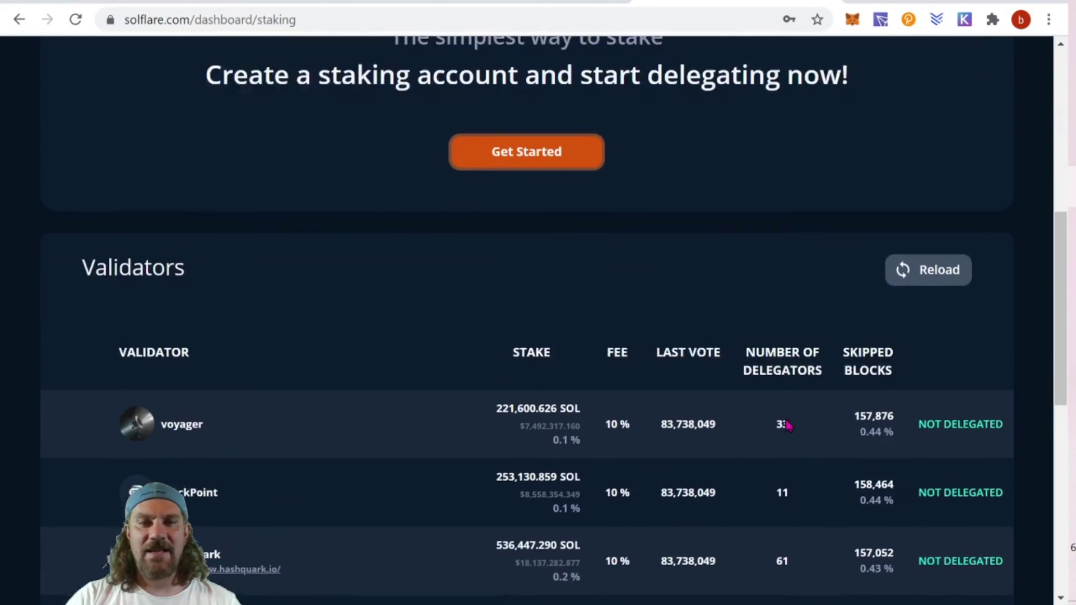
scroll(785, 450, up, 5)
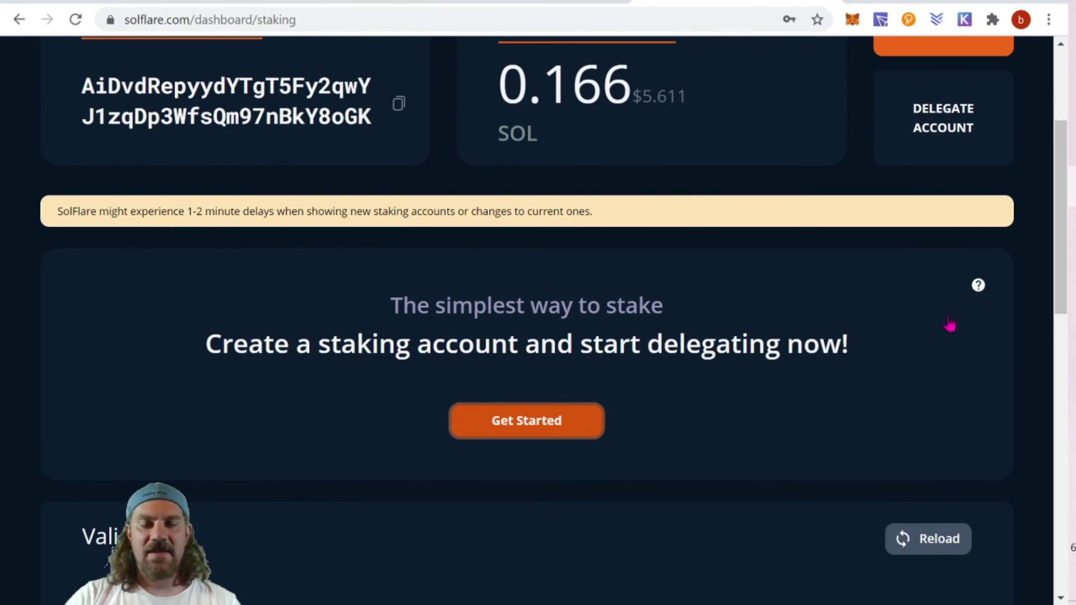
scroll(702, 425, up, 2)
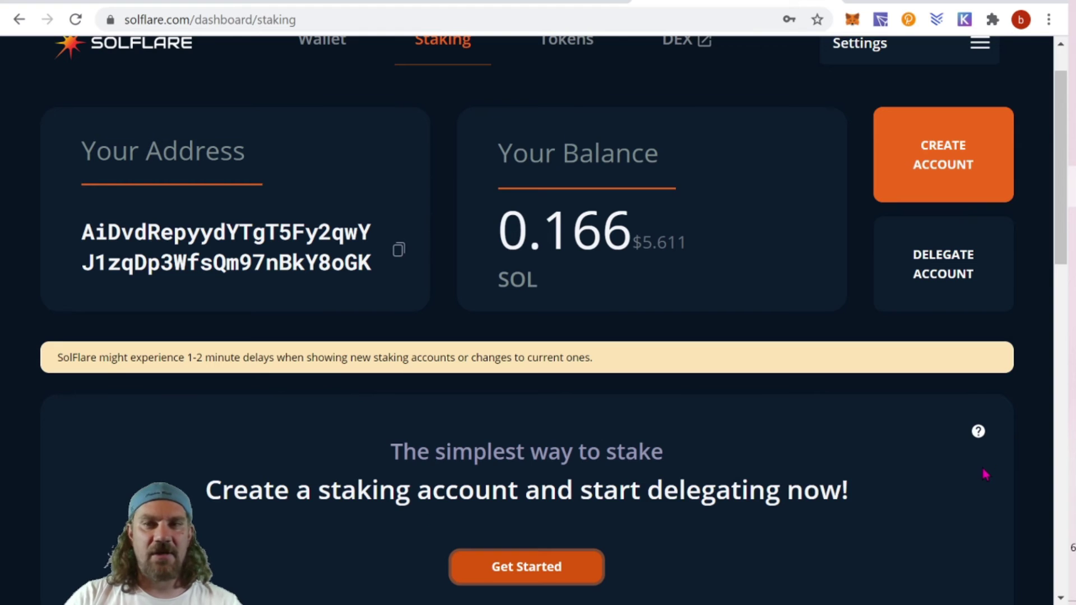
scroll(985, 473, up, 1)
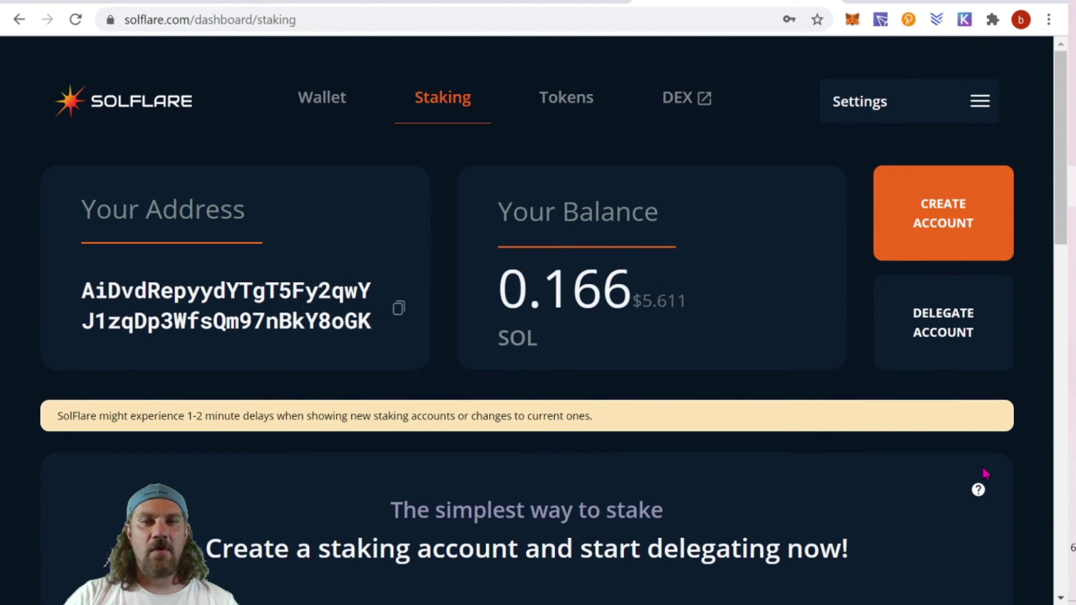
scroll(983, 470, down, 1)
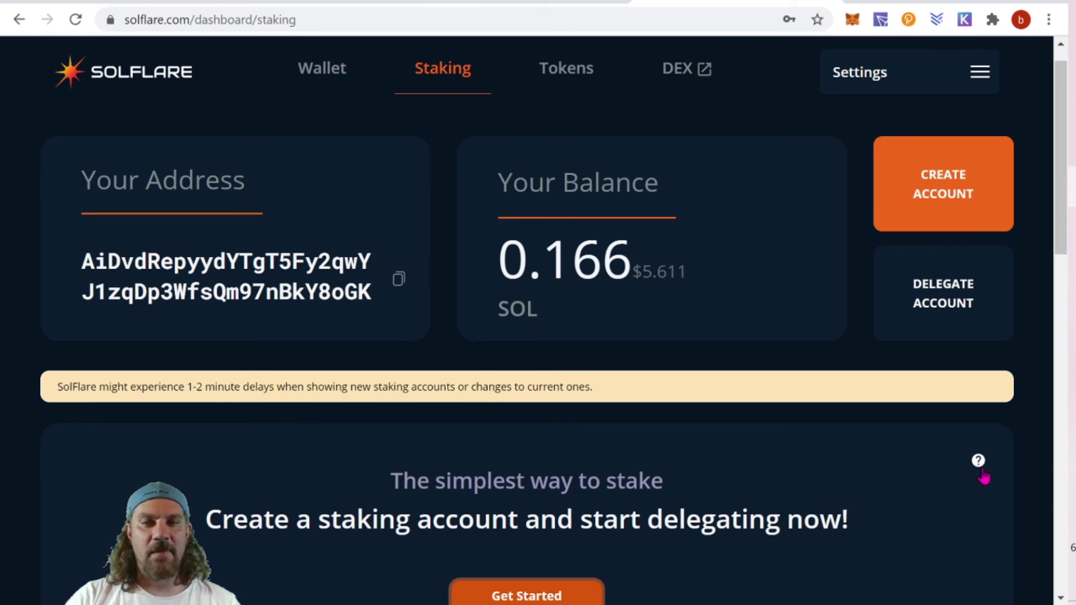
scroll(983, 475, down, 2)
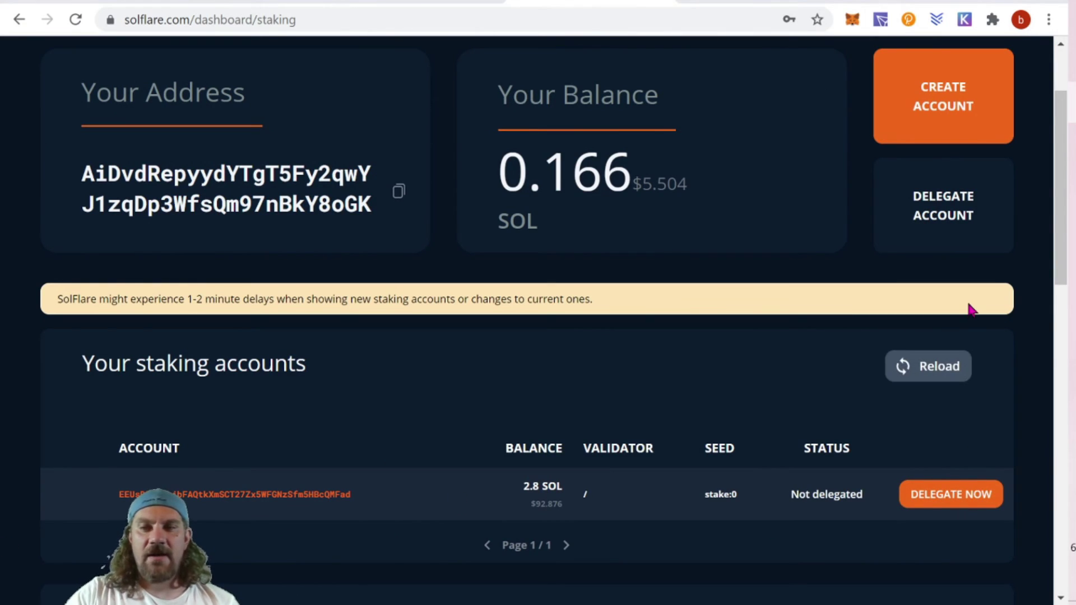
Confirm the 2.8 SOL stake account (seed stake:0) shows Not delegated, then return to the wallet overview
scroll(1005, 325, down, 2)
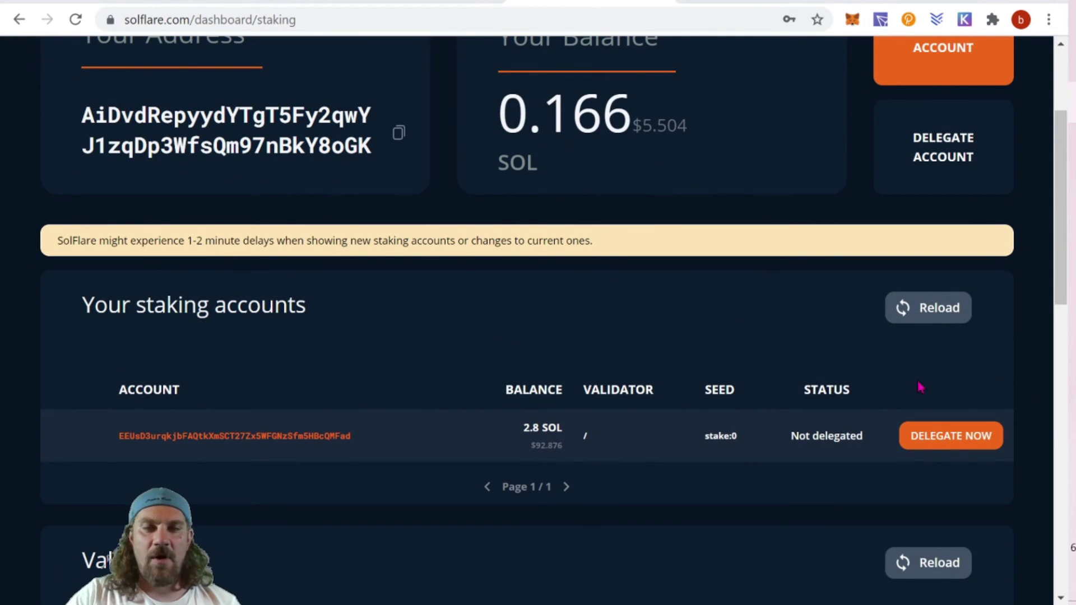
scroll(827, 370, up, 3)
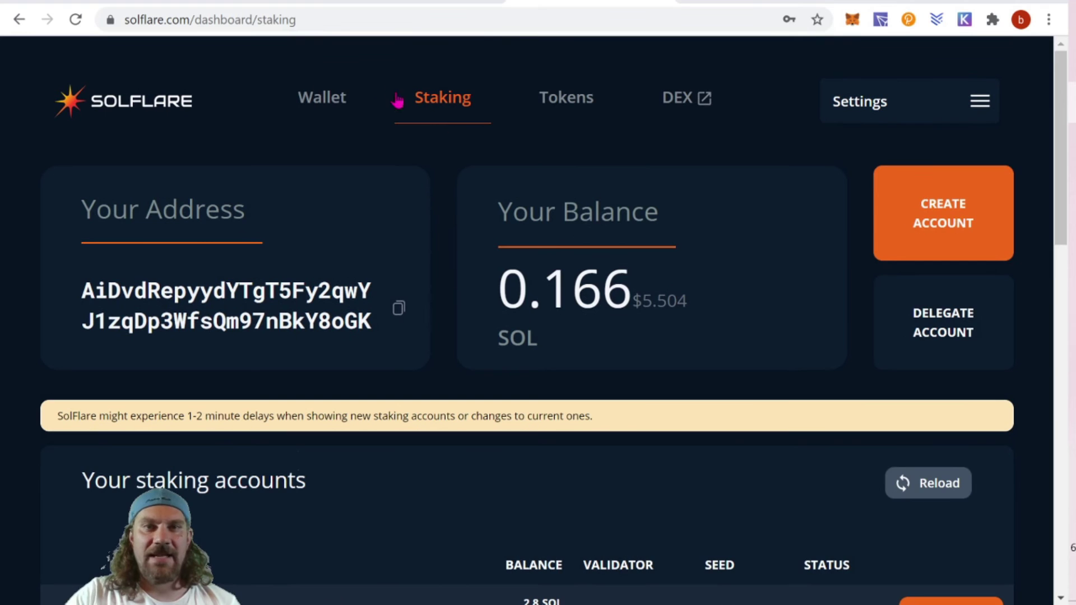
click(328, 101)
Open the 2.8 SOL transfer in Solana Explorer, review Account Inputs, and open the receiving stake account
scroll(793, 385, down, 2)
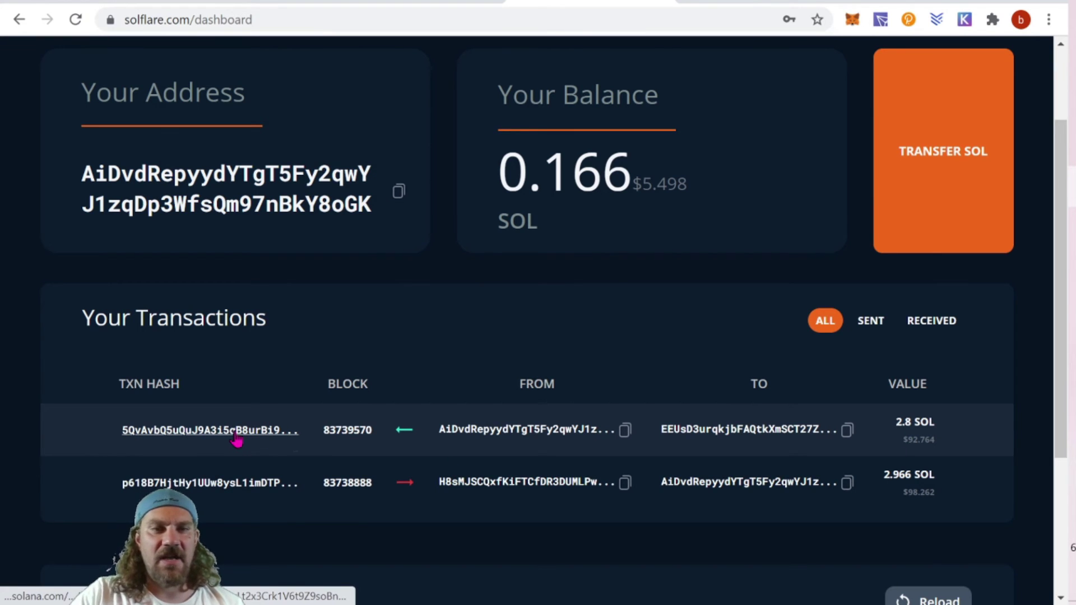
click(257, 430)
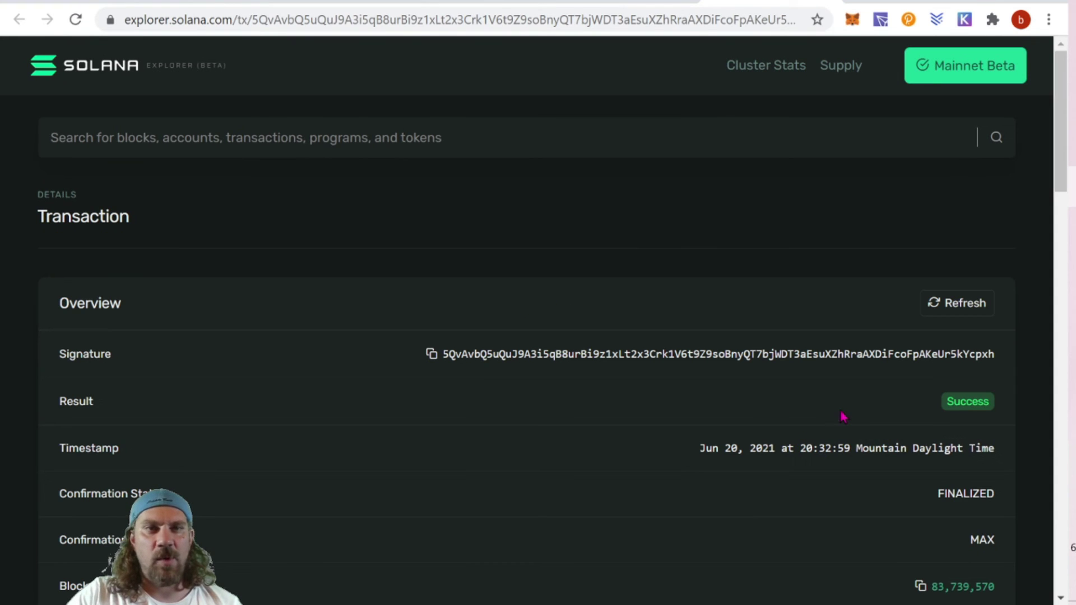
scroll(846, 416, down, 2)
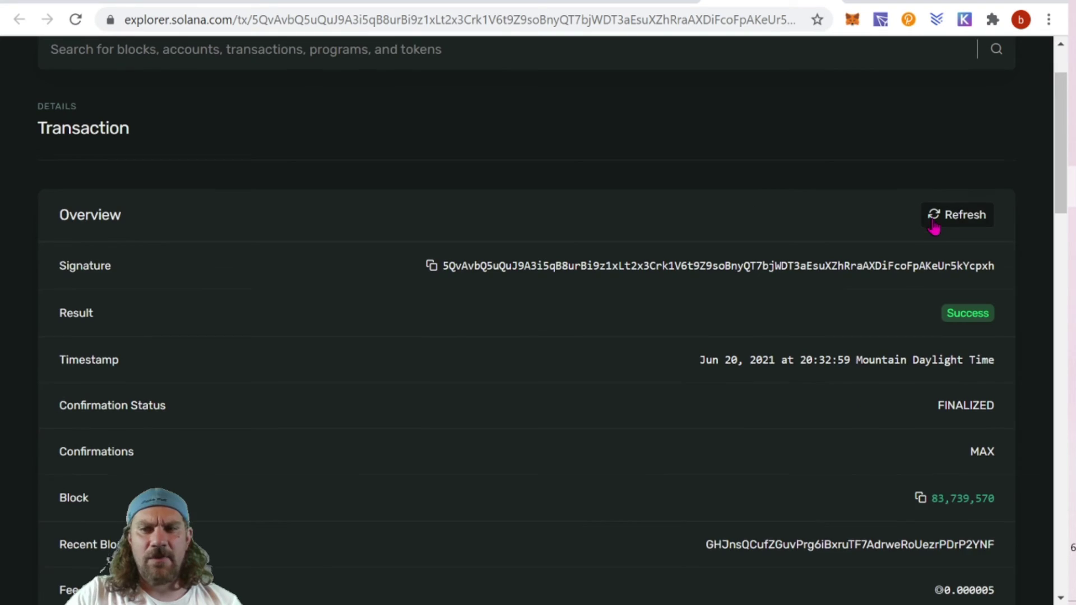
scroll(936, 231, down, 2)
scroll(890, 272, down, 5)
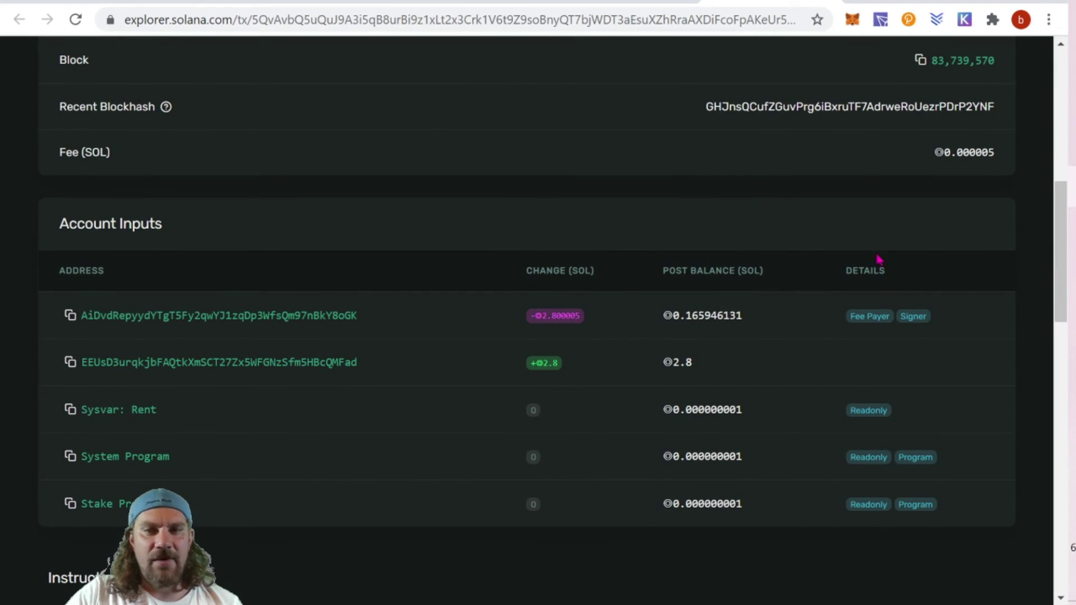
click(309, 366)
Review the stake account's 2.8 SOL balance and Not delegated status in Solana Explorer
scroll(598, 284, down, 1)
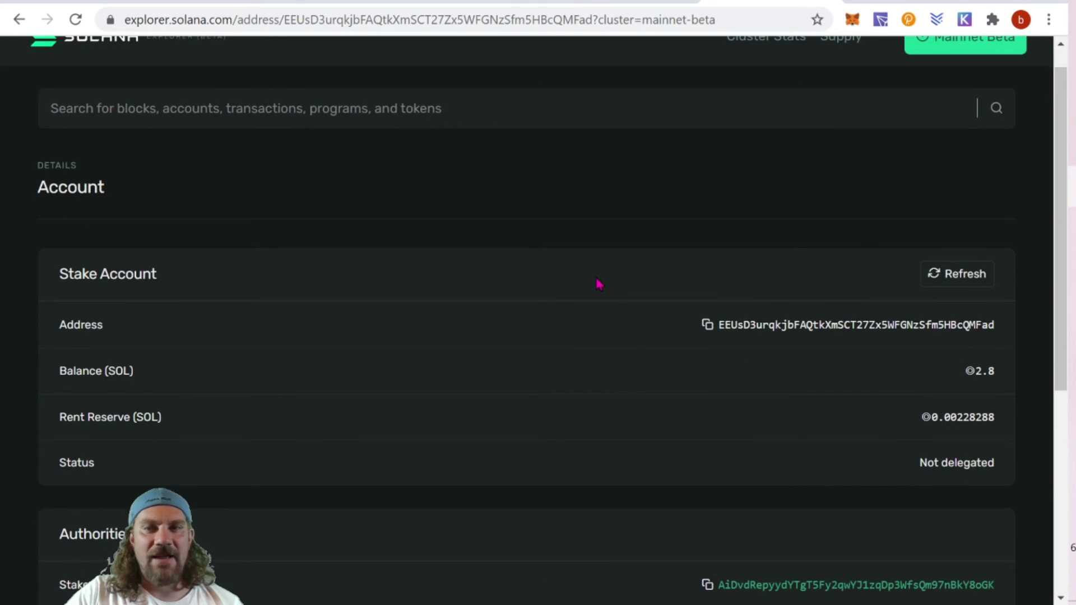
drag(958, 379, 995, 371)
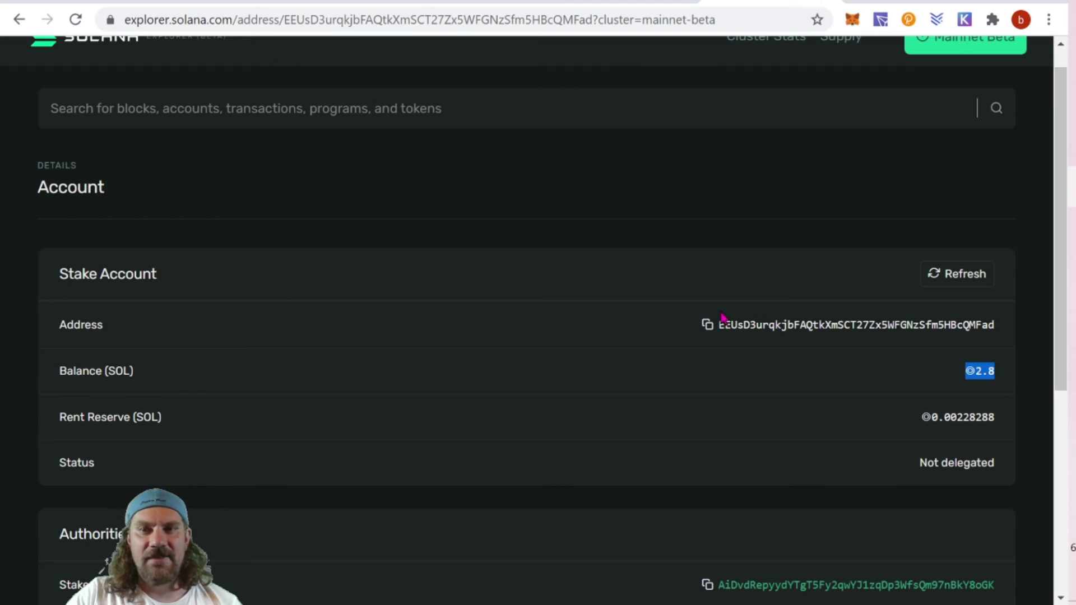
scroll(750, 325, down, 3)
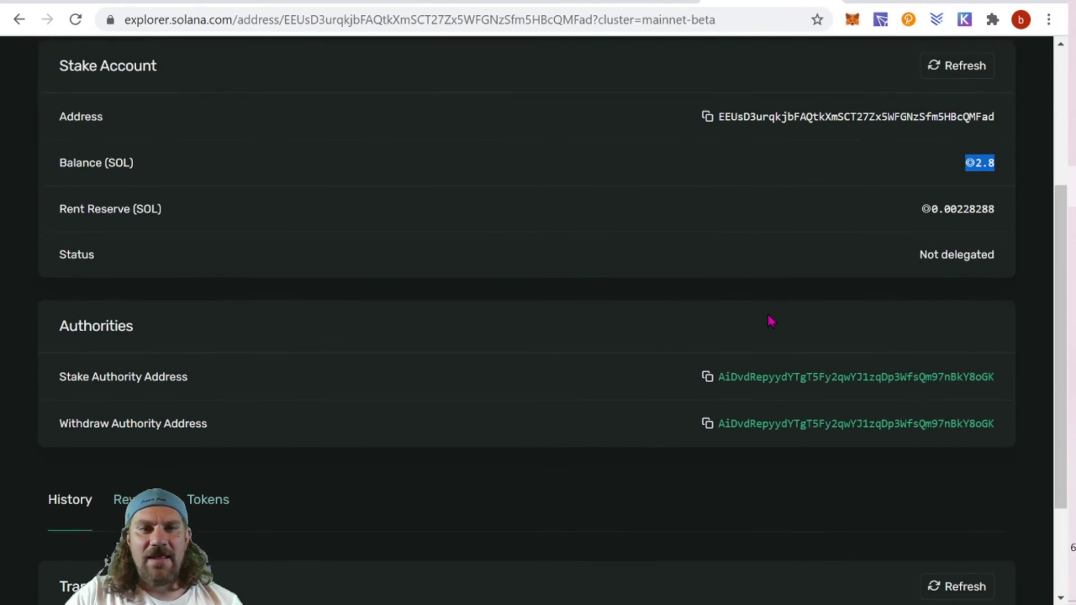
scroll(59, 227, down, 1)
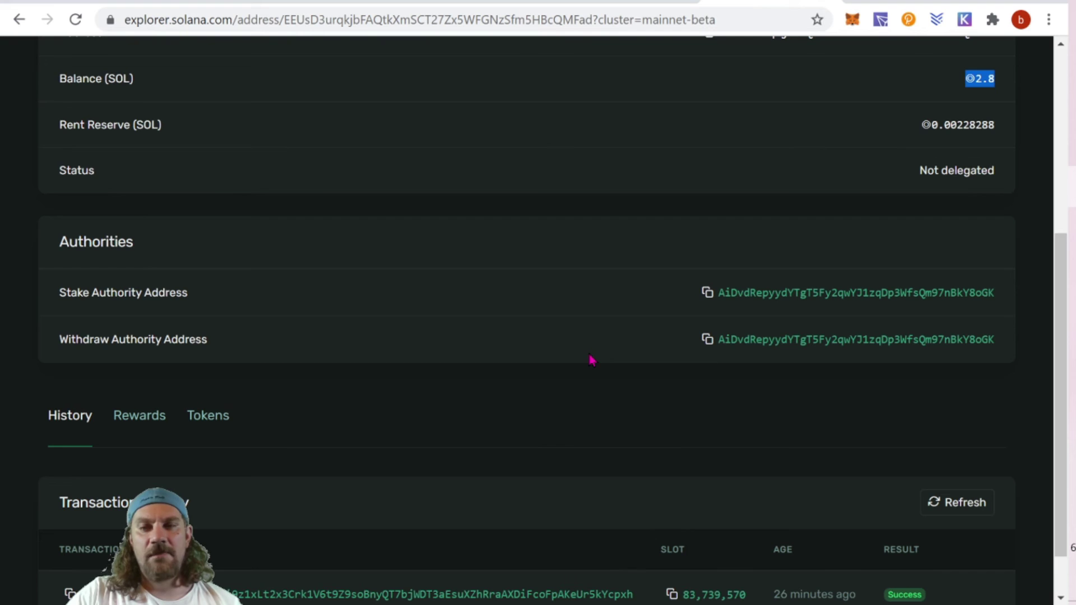
scroll(598, 356, down, 1)
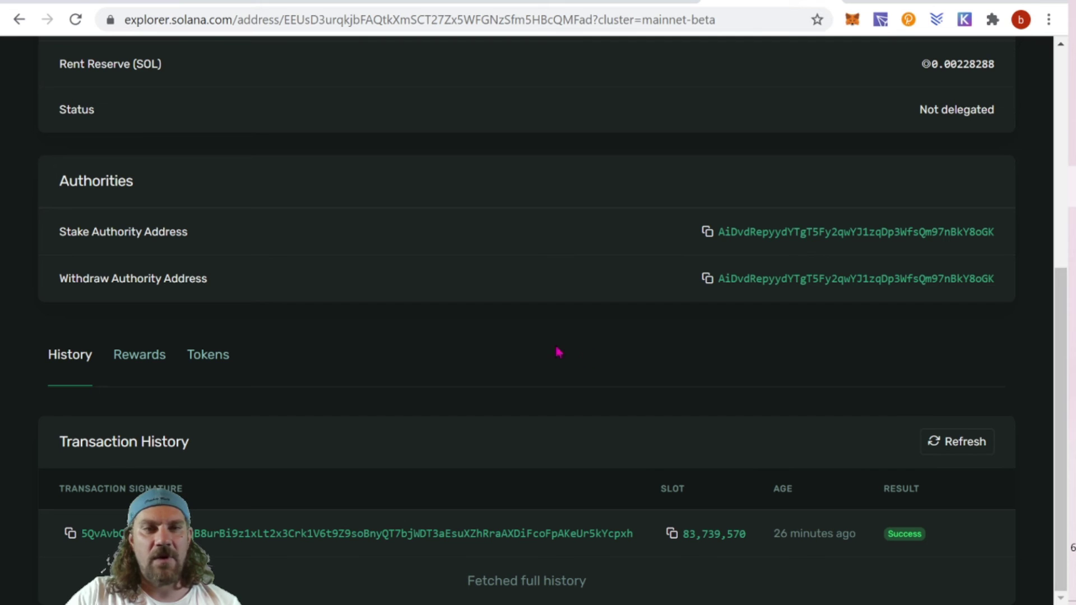
Browse the stake account's Rewards, Tokens and History tabs, ending on the empty Rewards tab
click(132, 354)
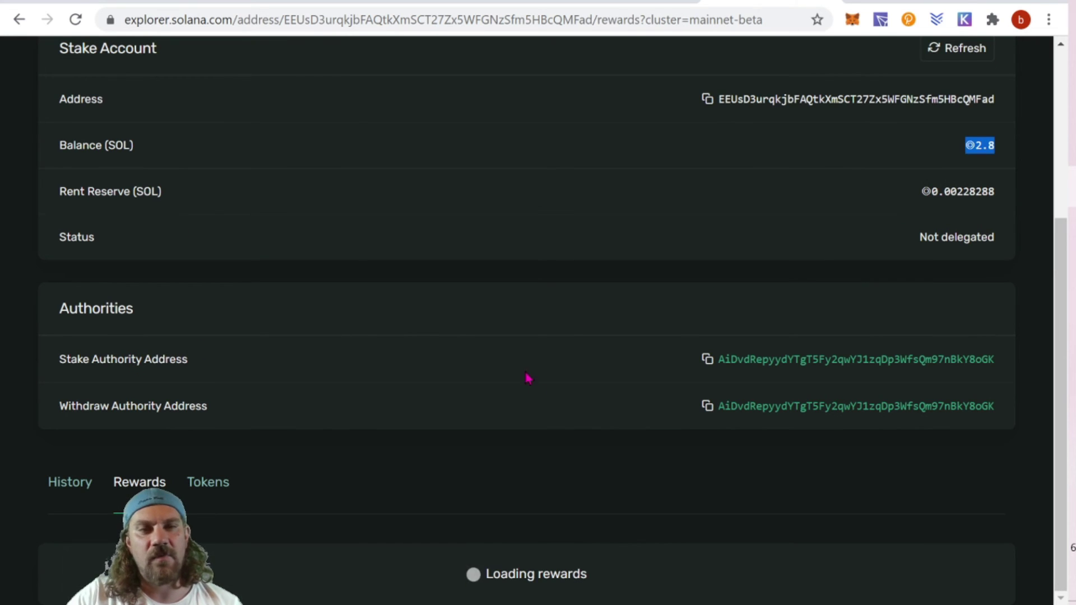
scroll(543, 377, down, 2)
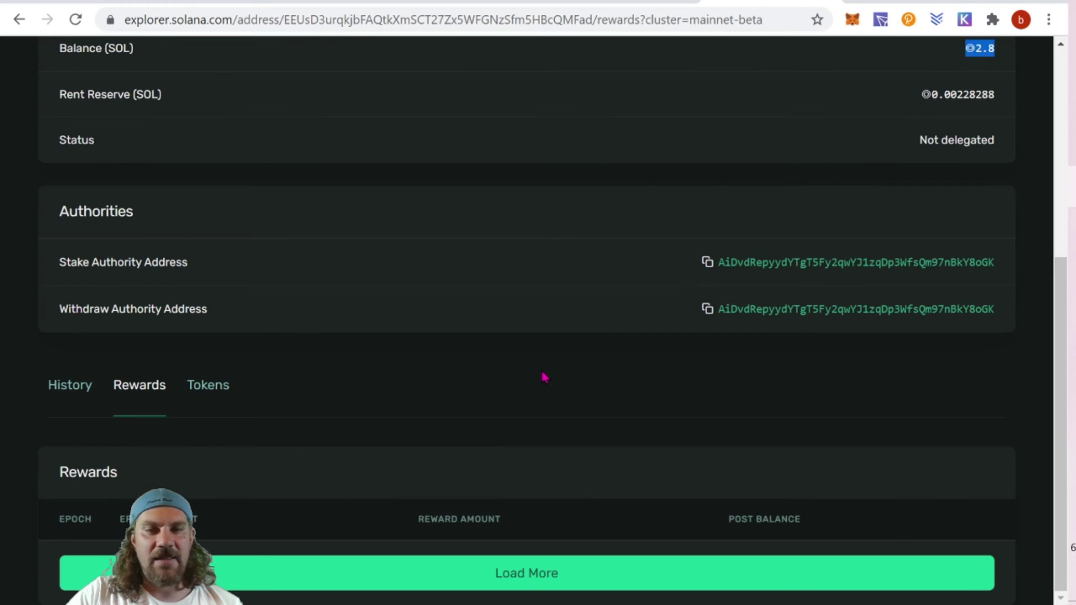
click(219, 385)
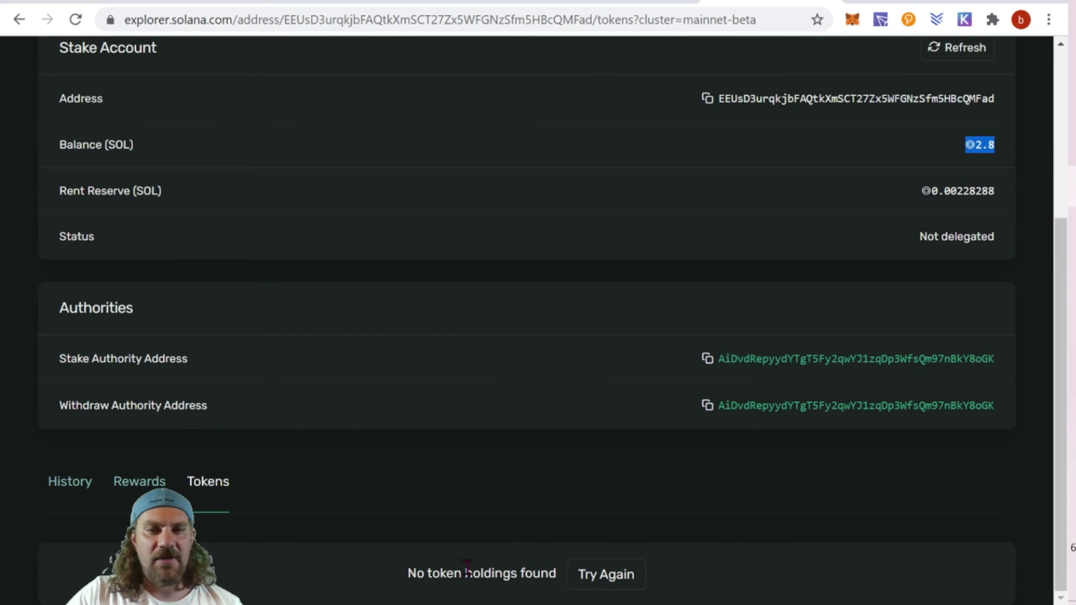
click(79, 480)
scroll(572, 343, down, 3)
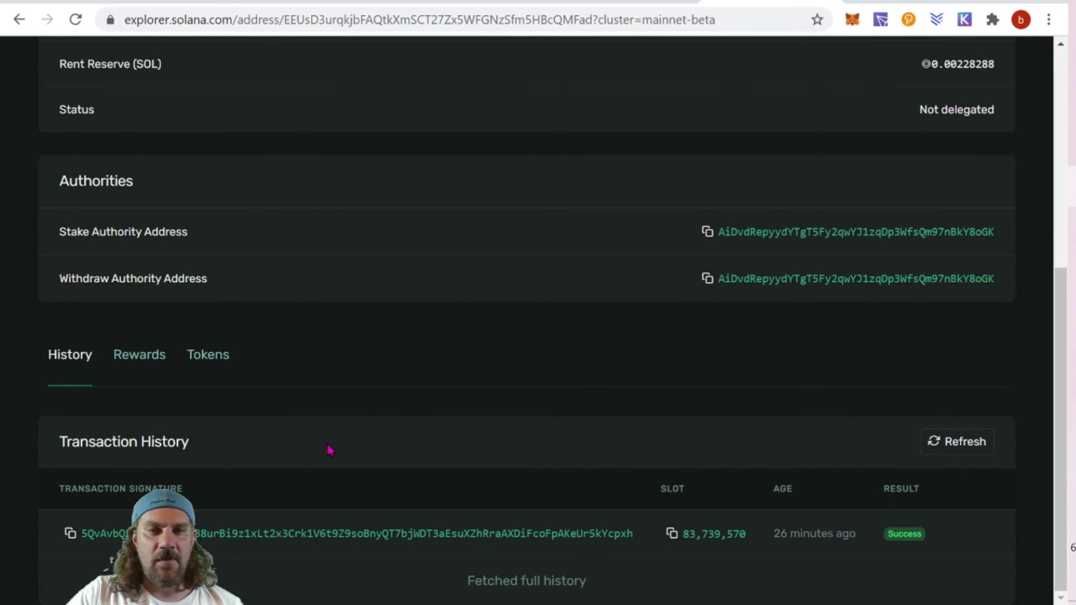
click(135, 354)
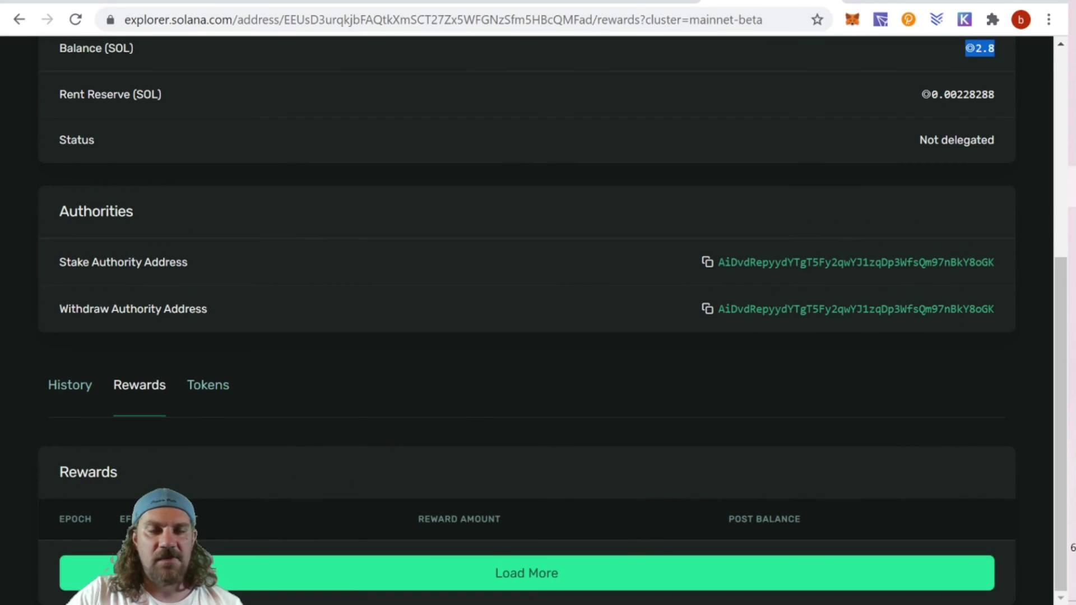
scroll(840, 365, up, 6)
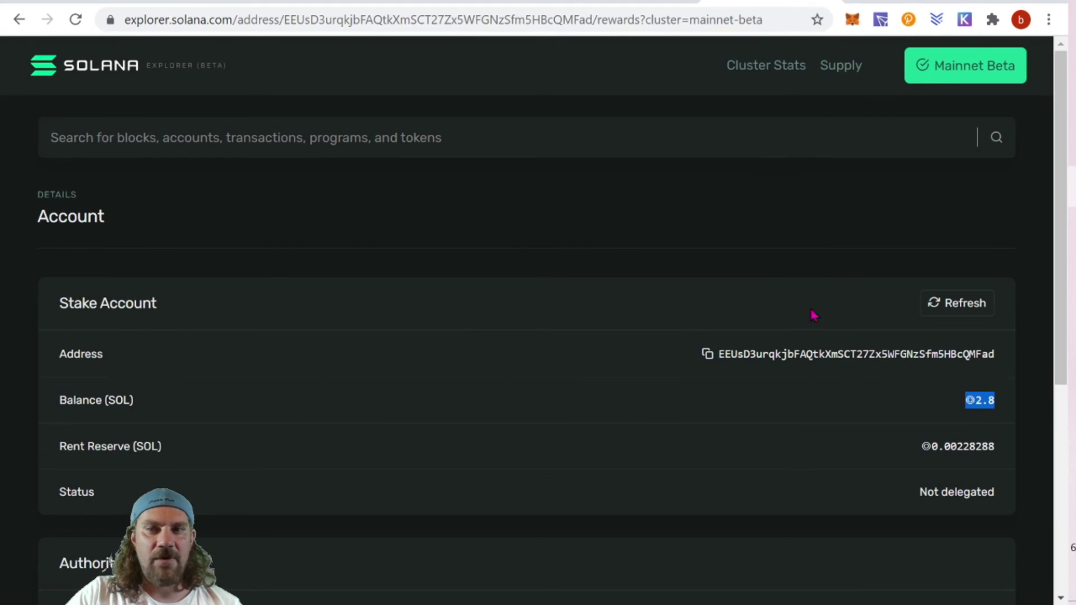
Return to SolFlare's Staking page and scroll to the Not delegated 2.8 SOL stake account
key(ctrl+Tab)
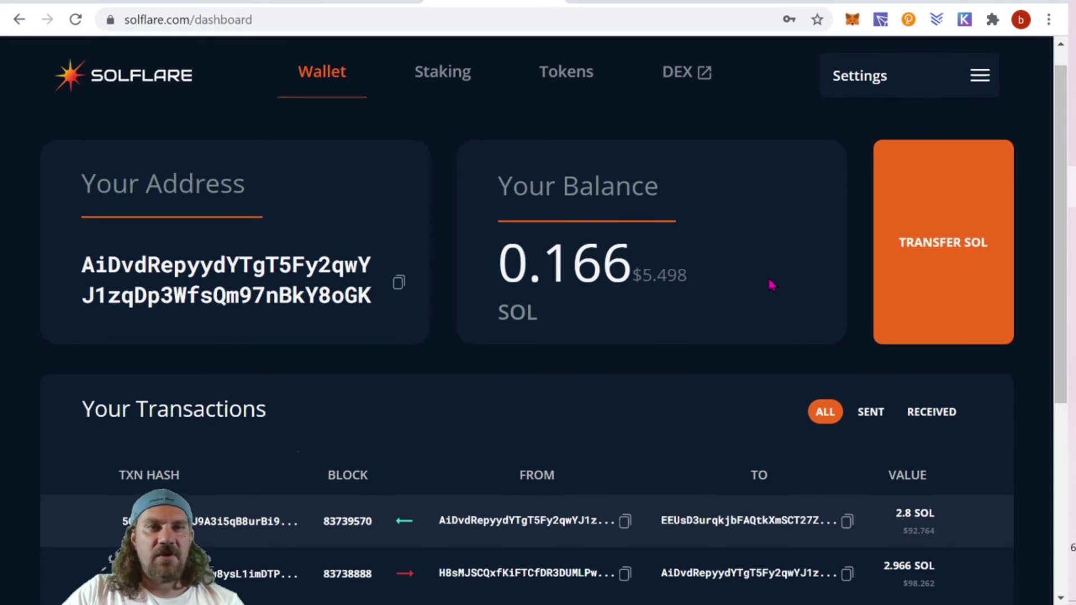
click(455, 98)
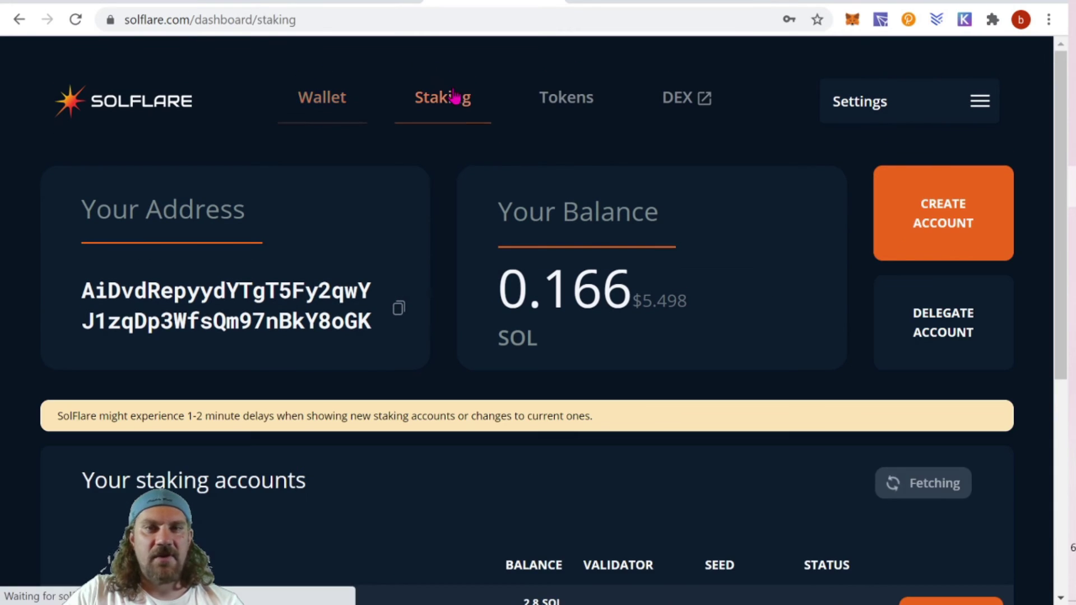
scroll(760, 264, down, 3)
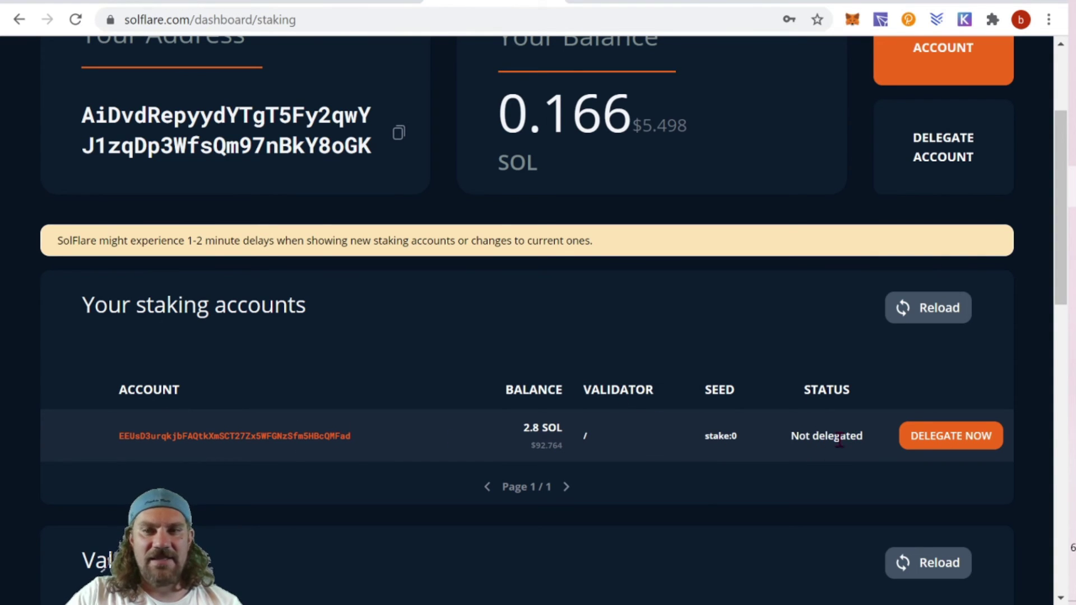
Inspect the stake account details: seed stake:0, 0.002 SOL rent reserve, 2.8 SOL balance; then close them
click(225, 436)
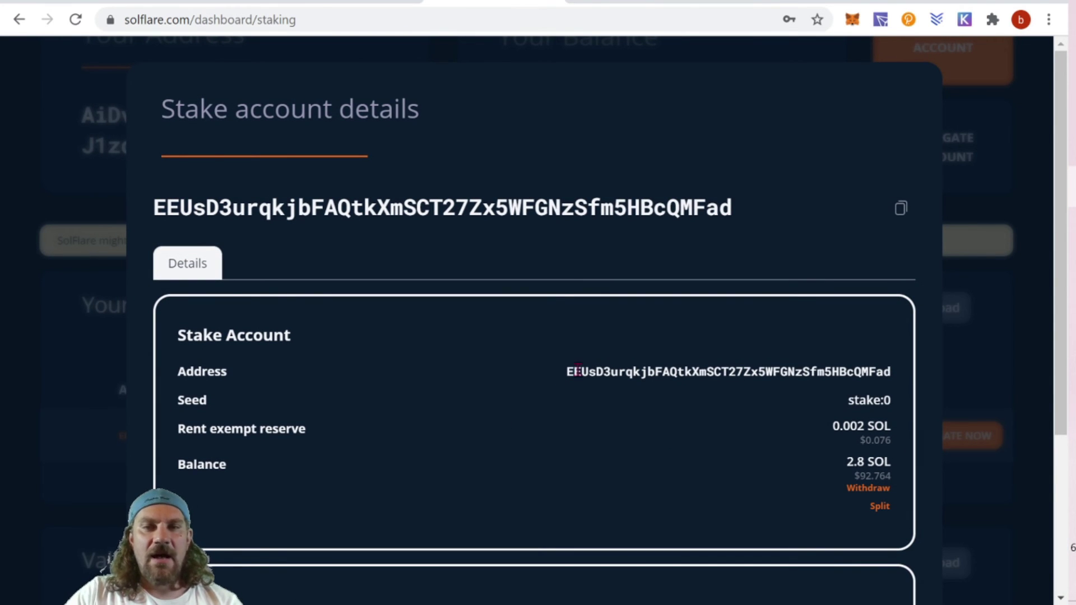
scroll(759, 257, down, 3)
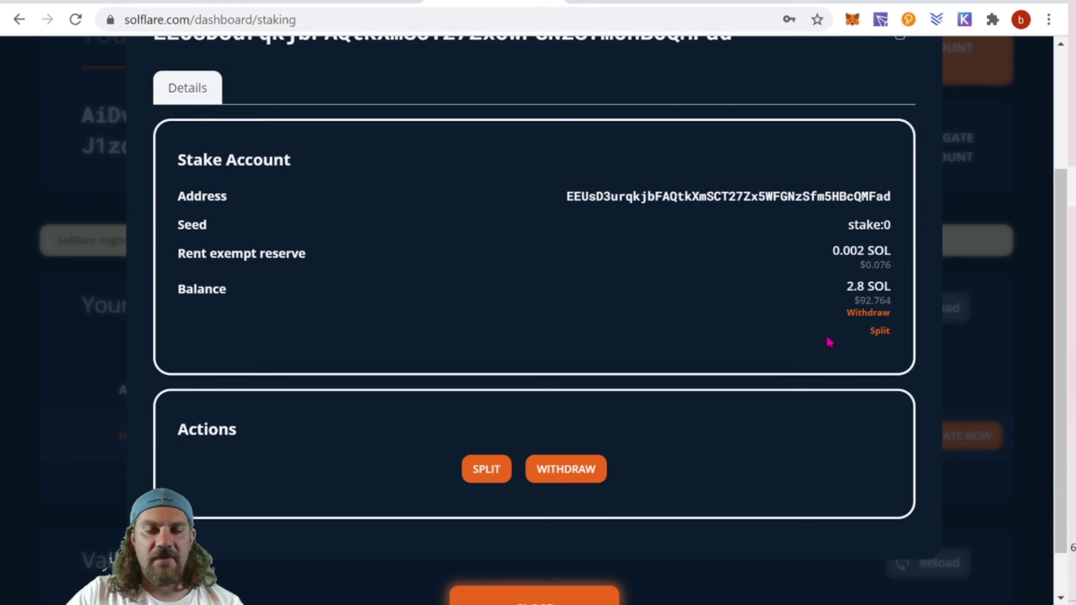
scroll(839, 420, down, 1)
scroll(872, 434, up, 1)
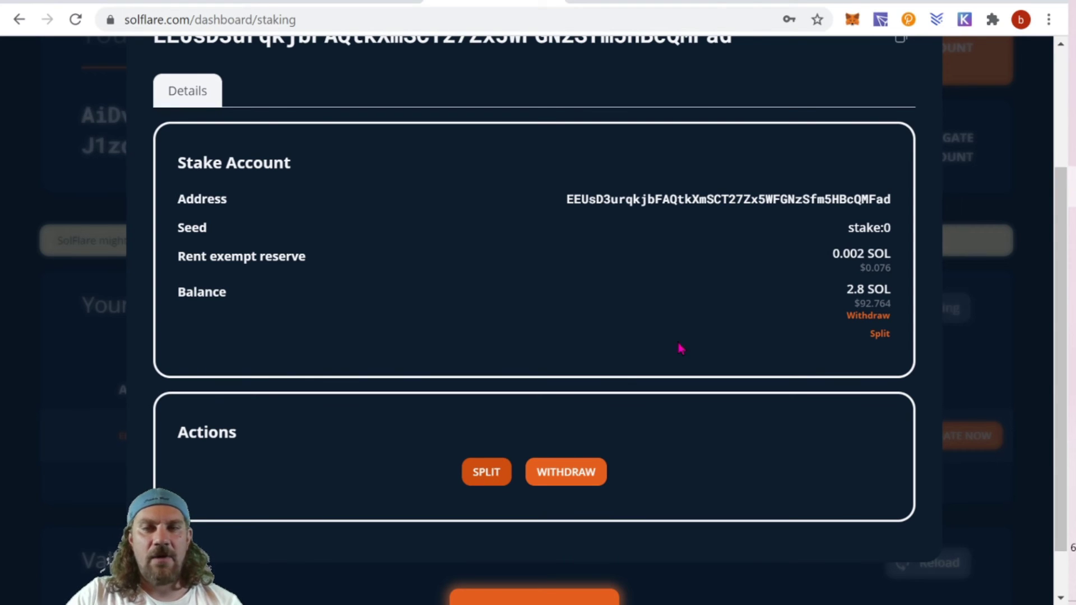
drag(847, 234, 897, 228)
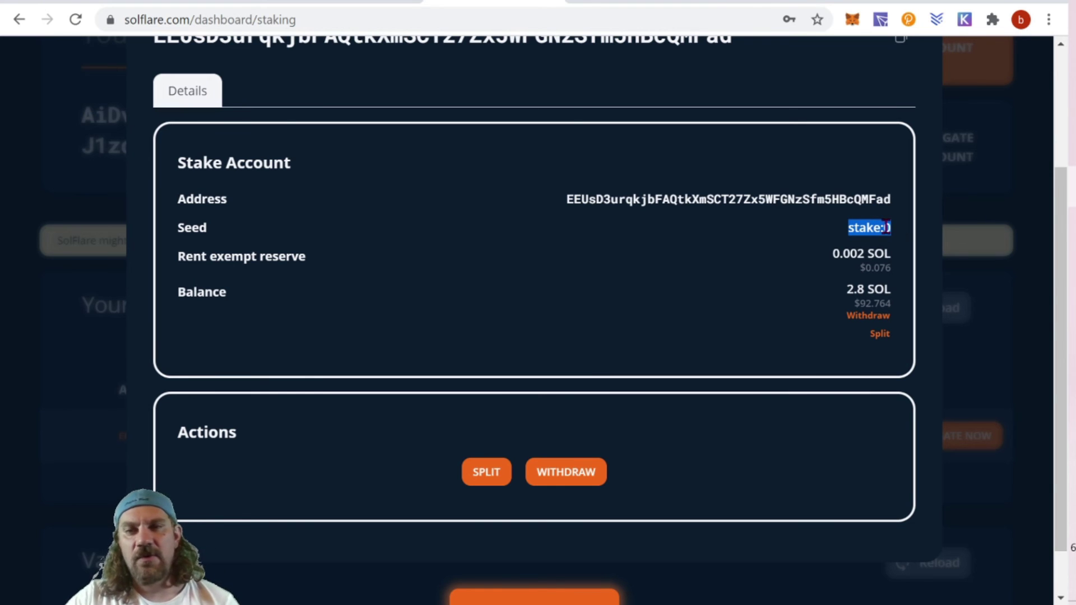
scroll(809, 303, up, 1)
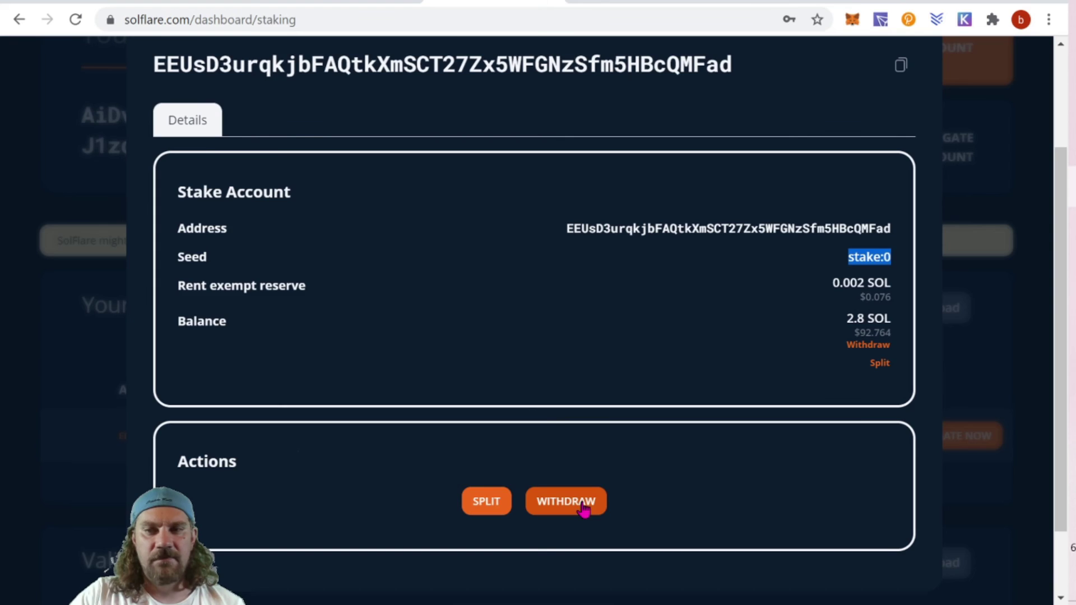
click(987, 393)
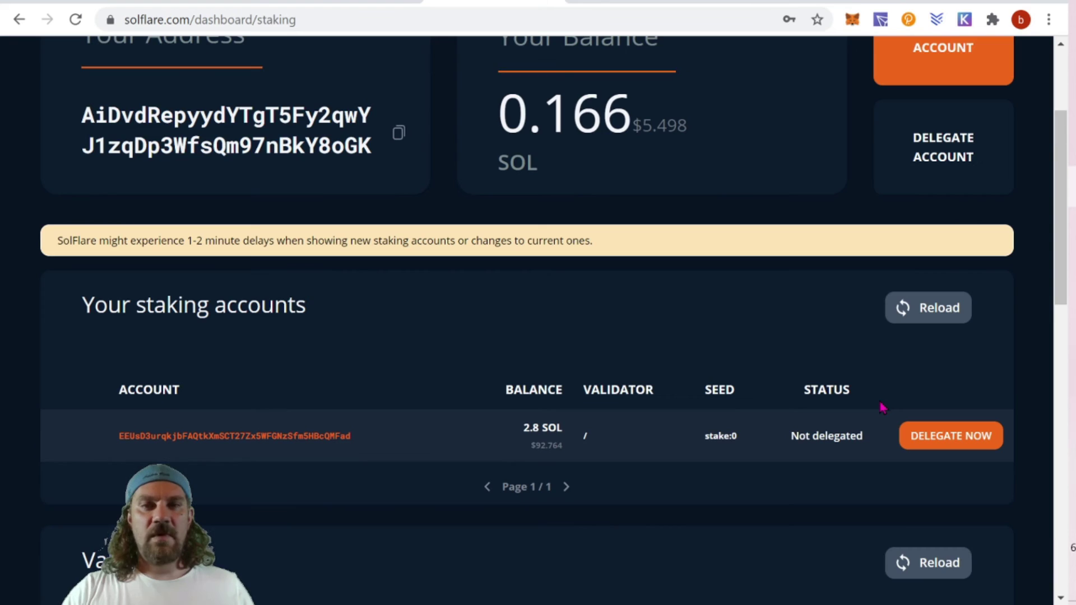
Delegate the 2.8 SOL stake account to Shinobi Systems, found by searching 'shin', up to the password prompt
click(971, 448)
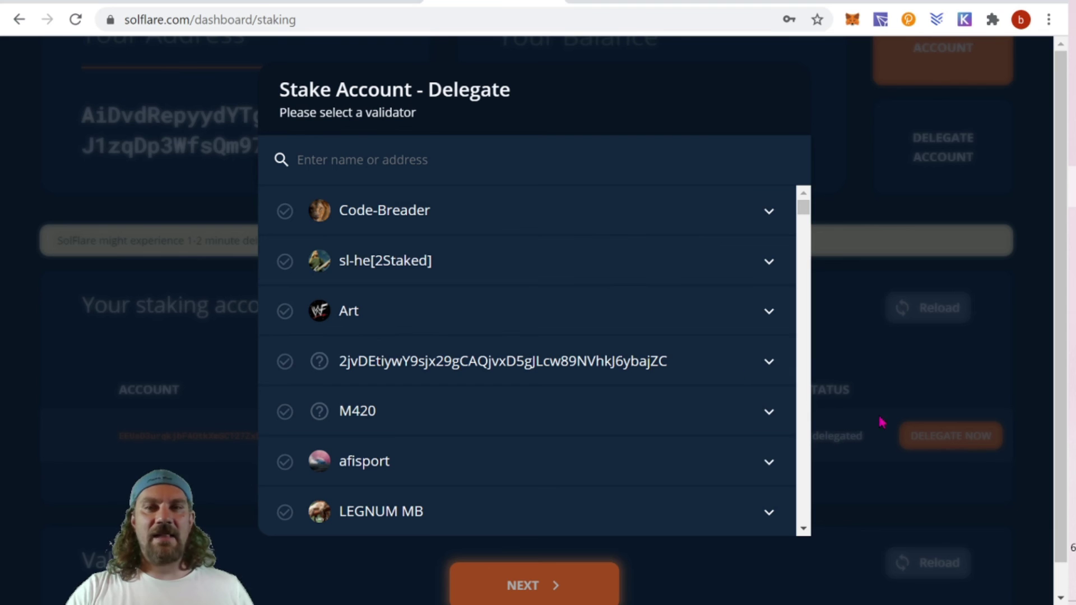
click(478, 150)
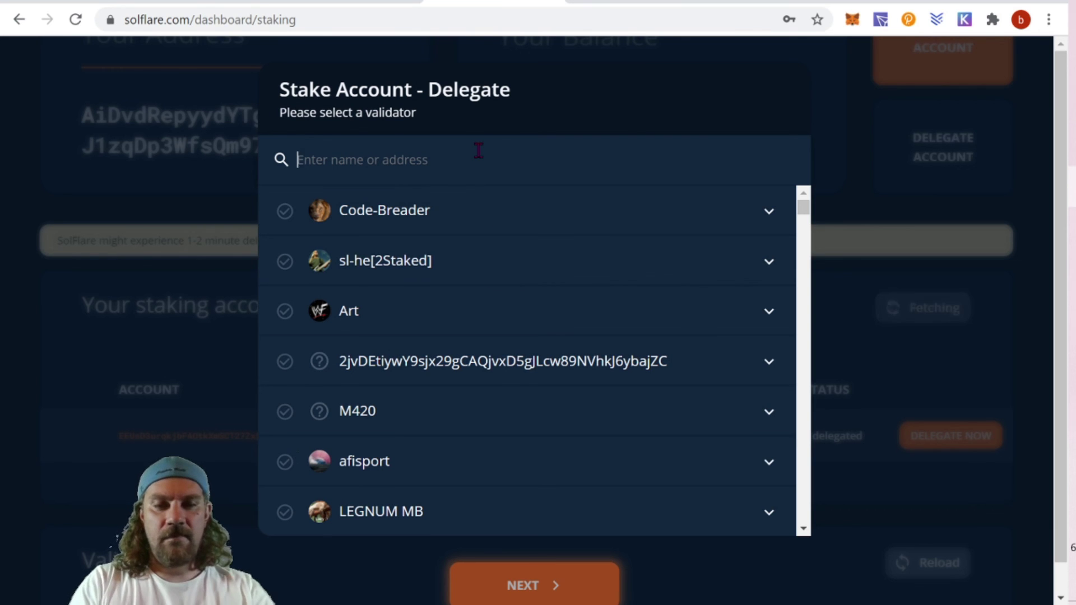
text(shin)
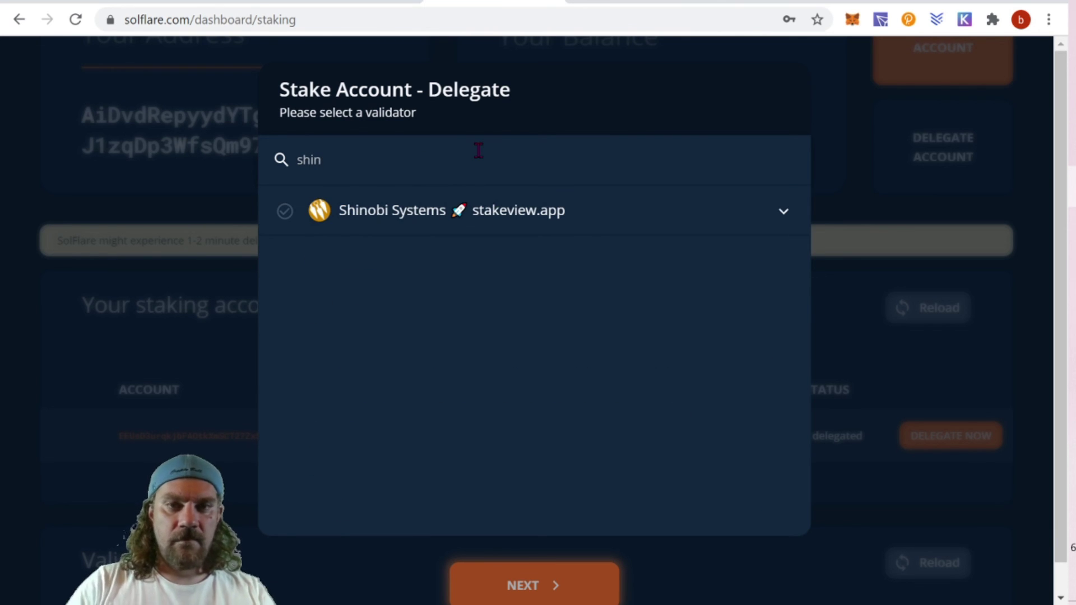
click(503, 224)
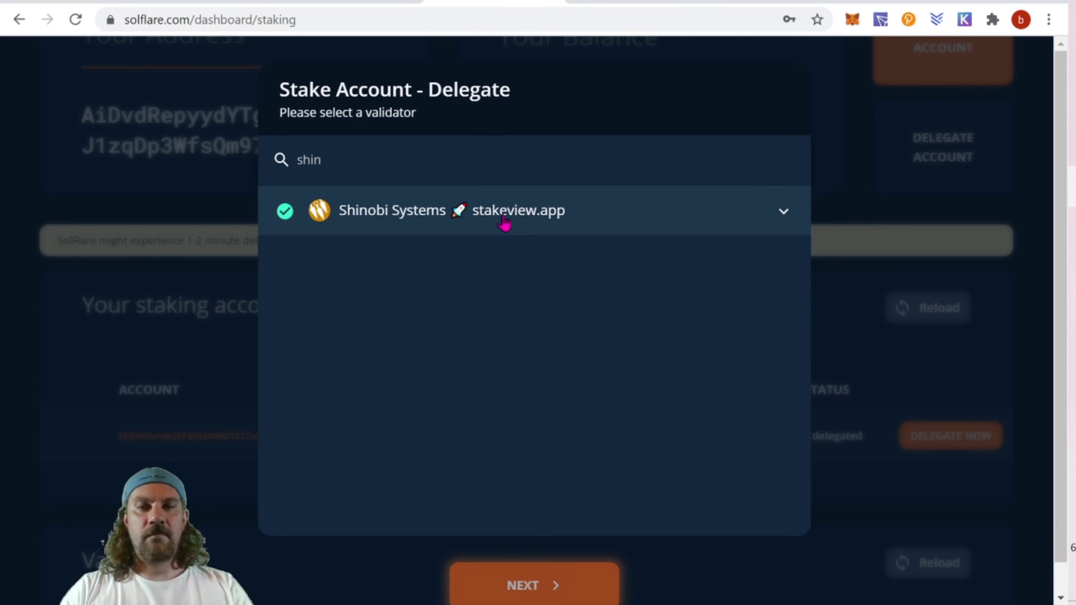
click(548, 587)
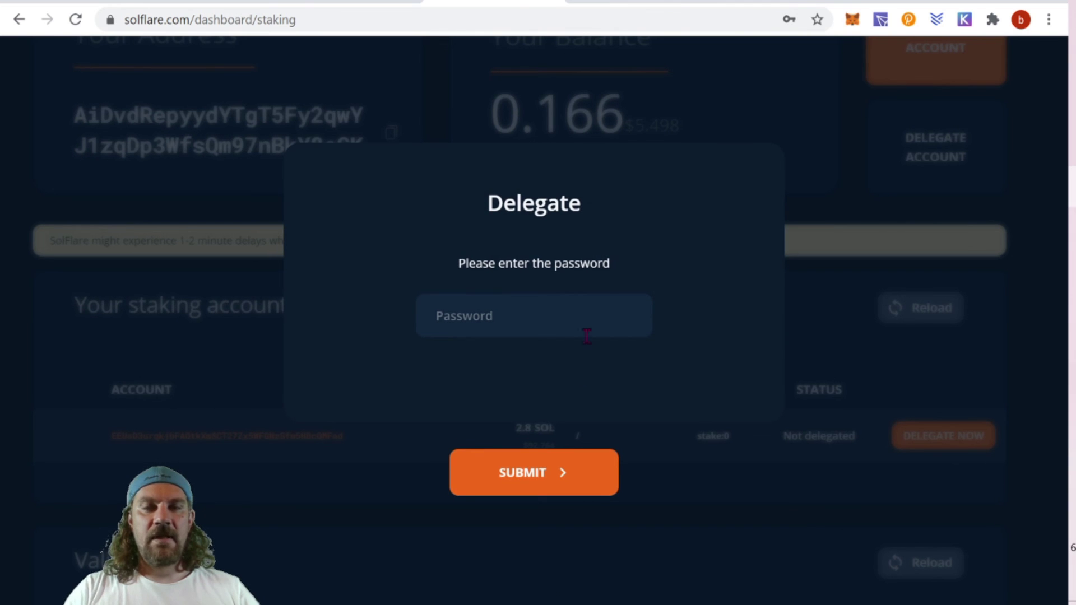
click(588, 302)
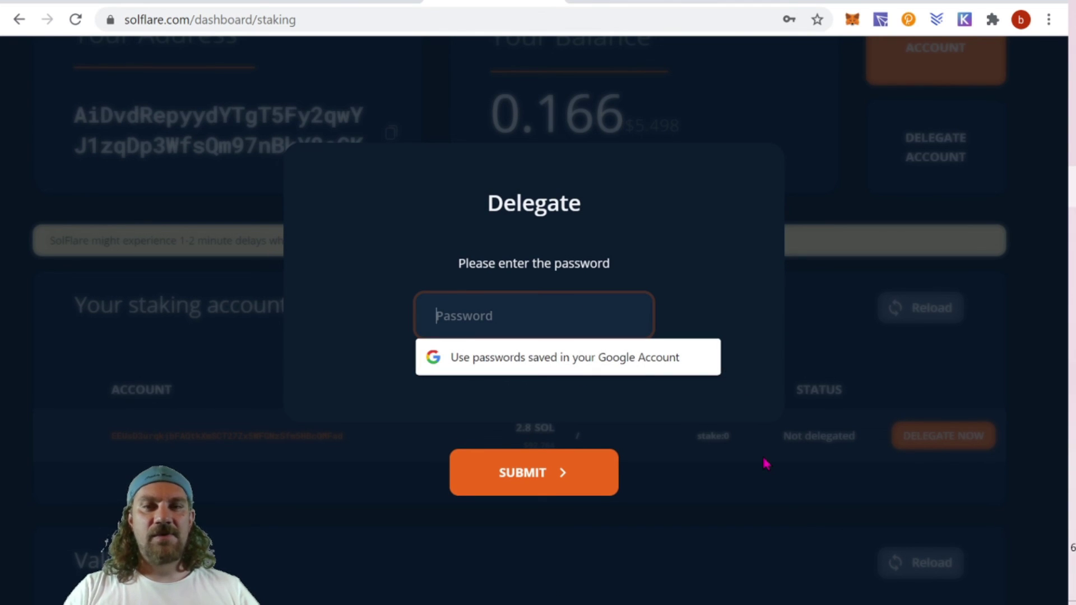
Sign the delegation with the wallet password and dismiss the Transaction complete message
click(527, 476)
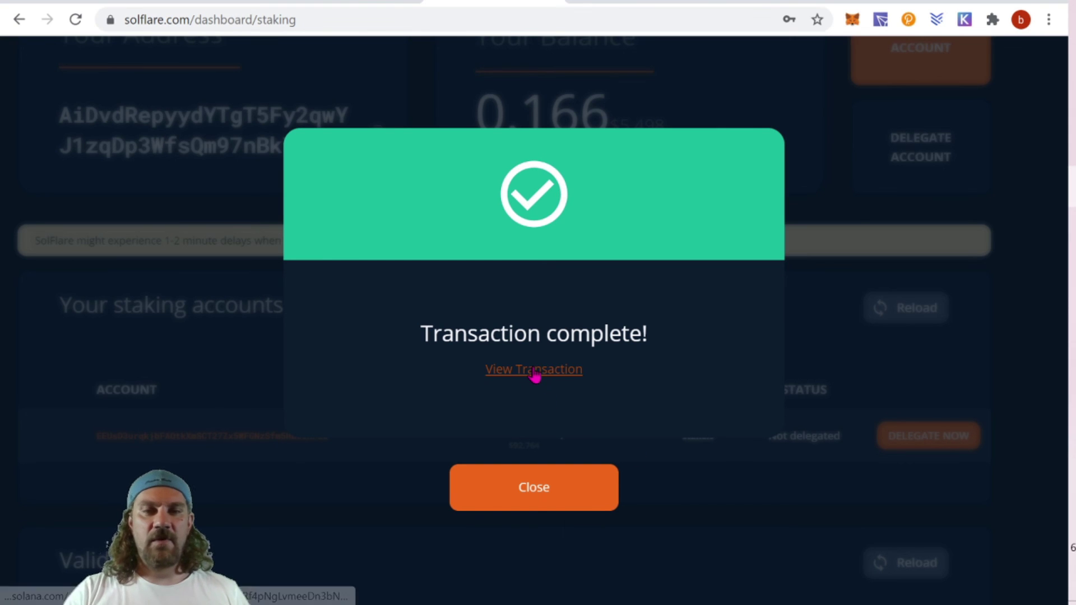
click(527, 492)
scroll(677, 413, down, 3)
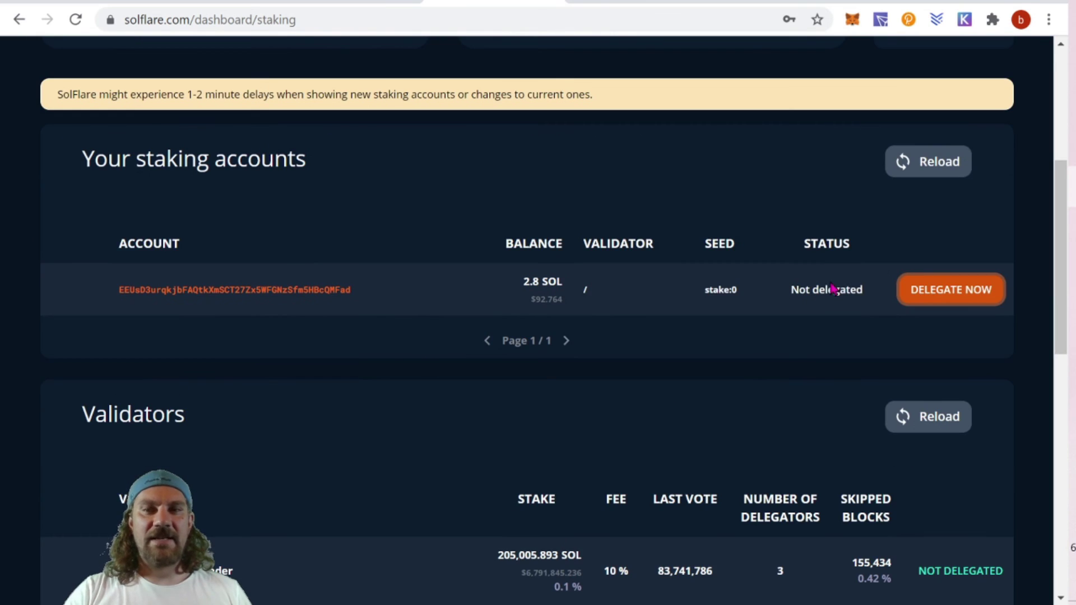
drag(867, 290, 789, 289)
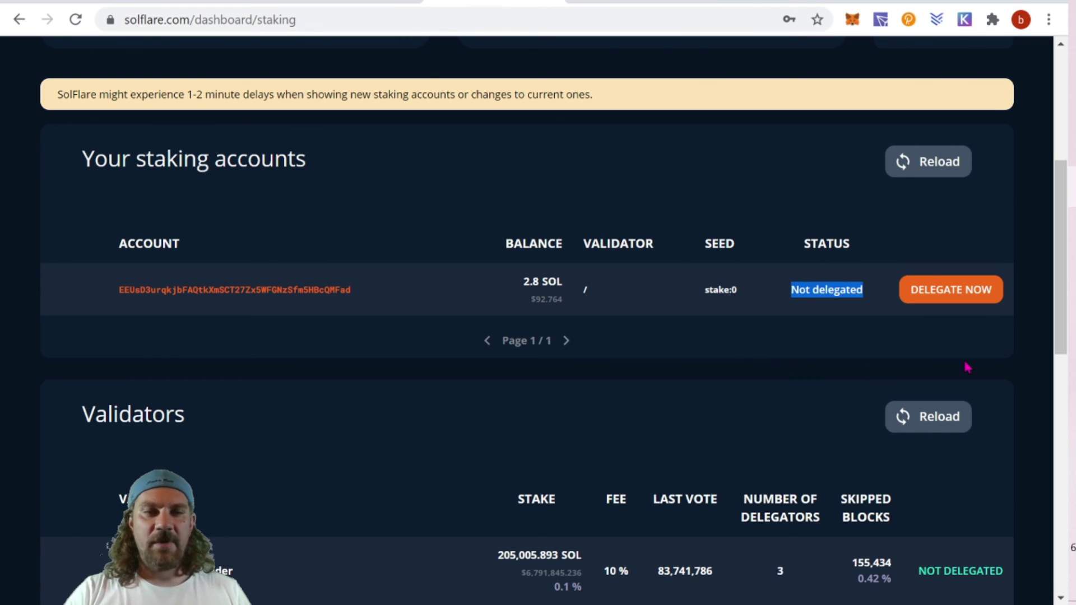
Go to the wallet overview to view recent transactions, including the 2.8 SOL transfer
scroll(832, 380, up, 5)
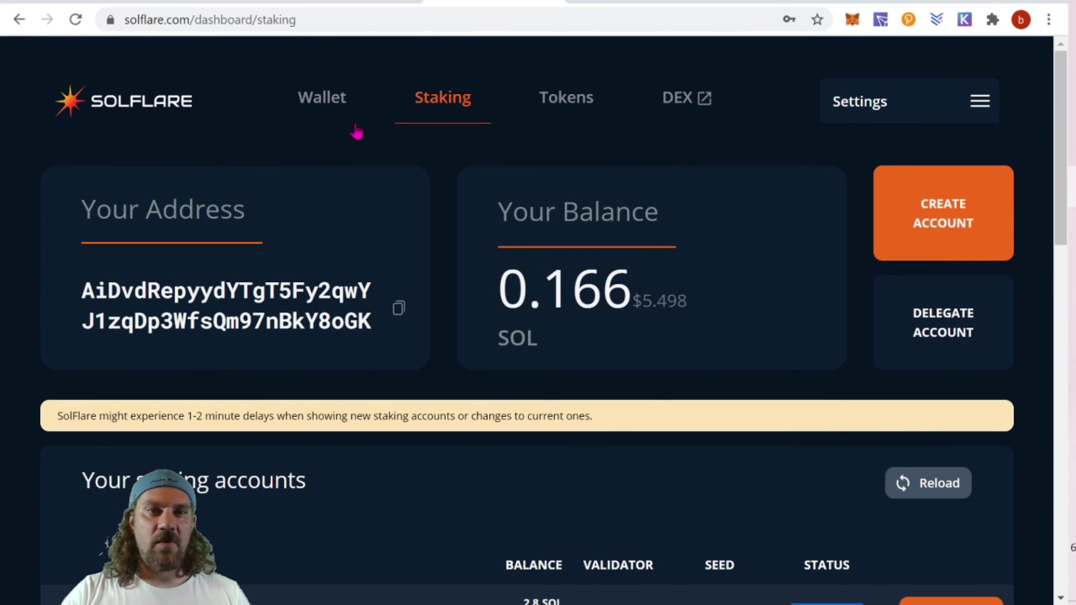
click(338, 101)
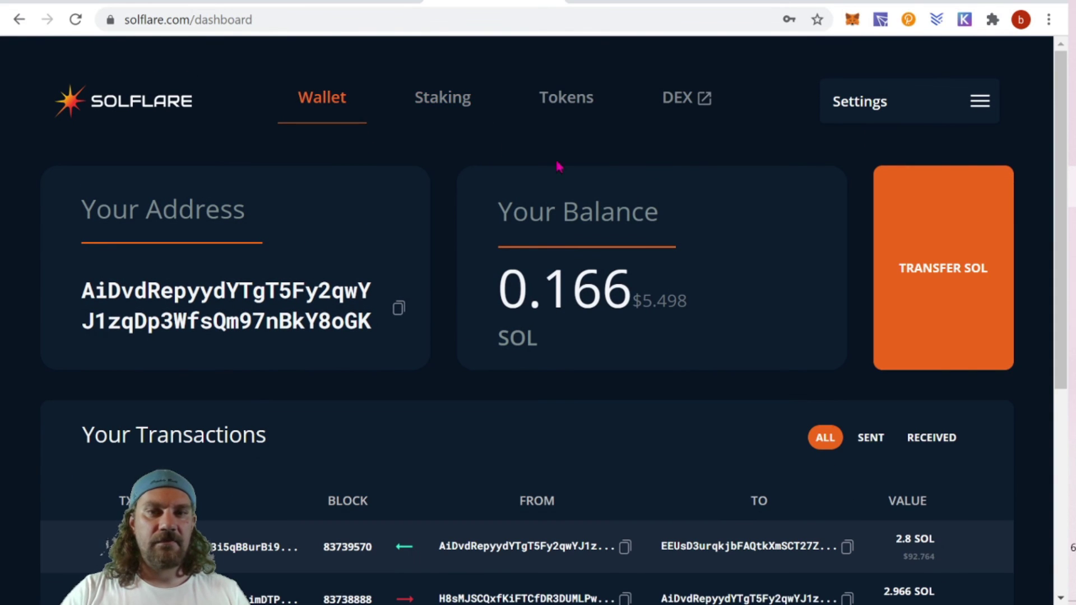
scroll(658, 205, down, 3)
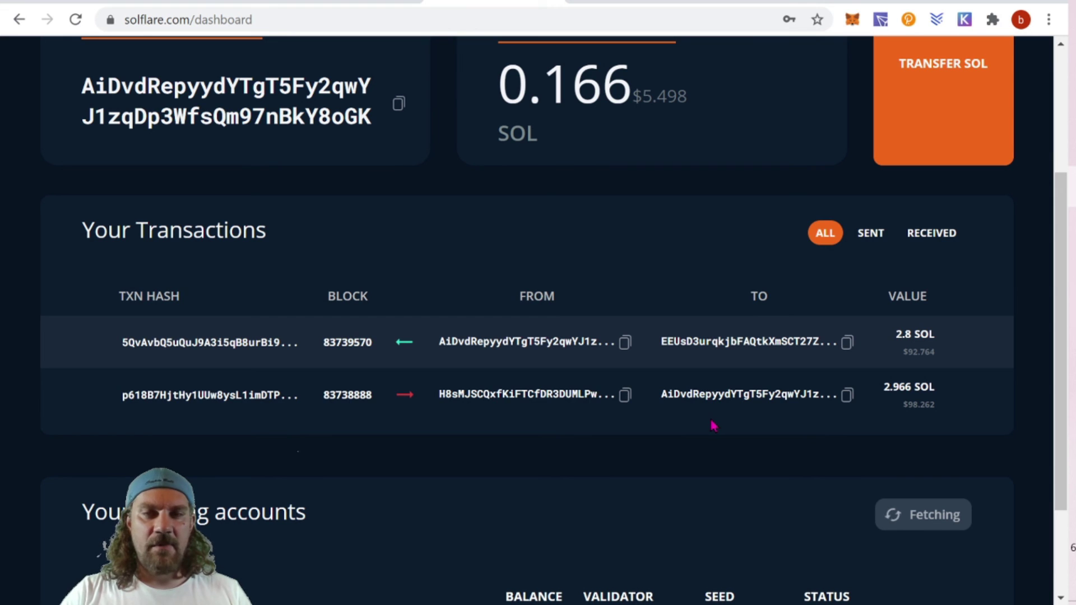
Open the 2.8 SOL transfer's destination stake account in Solana Explorer
click(729, 341)
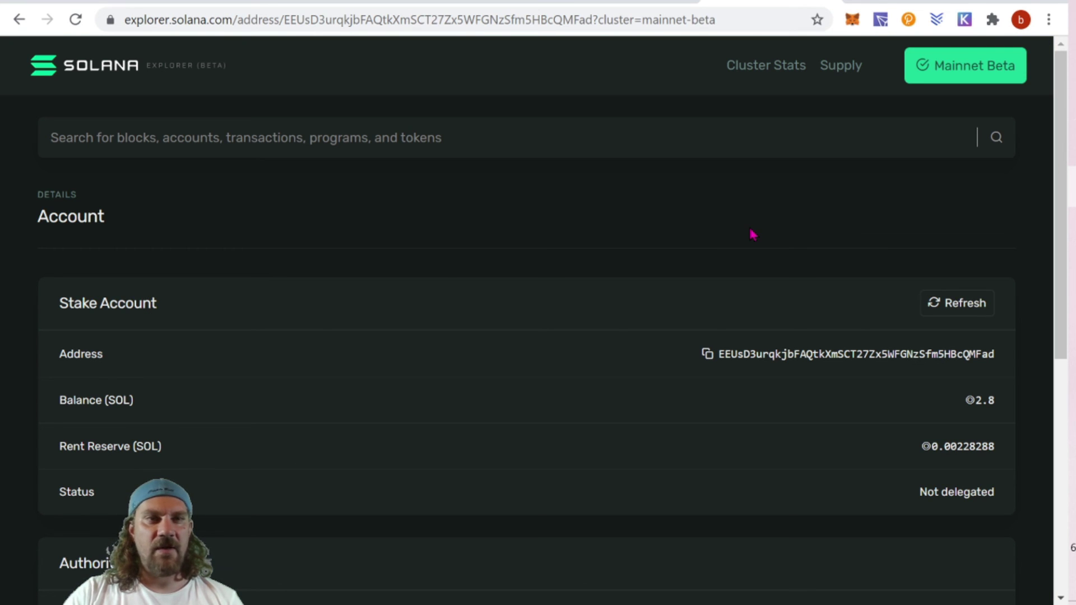
scroll(752, 234, down, 8)
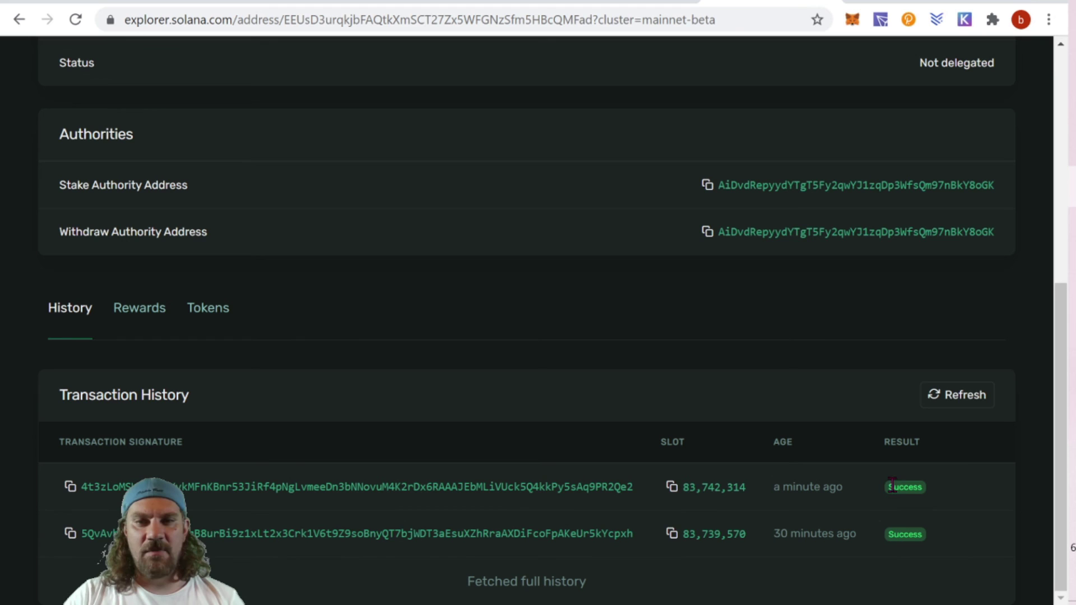
Open the newest Delegate Stake transaction and review its Success, FINALIZED result and program logs
click(511, 490)
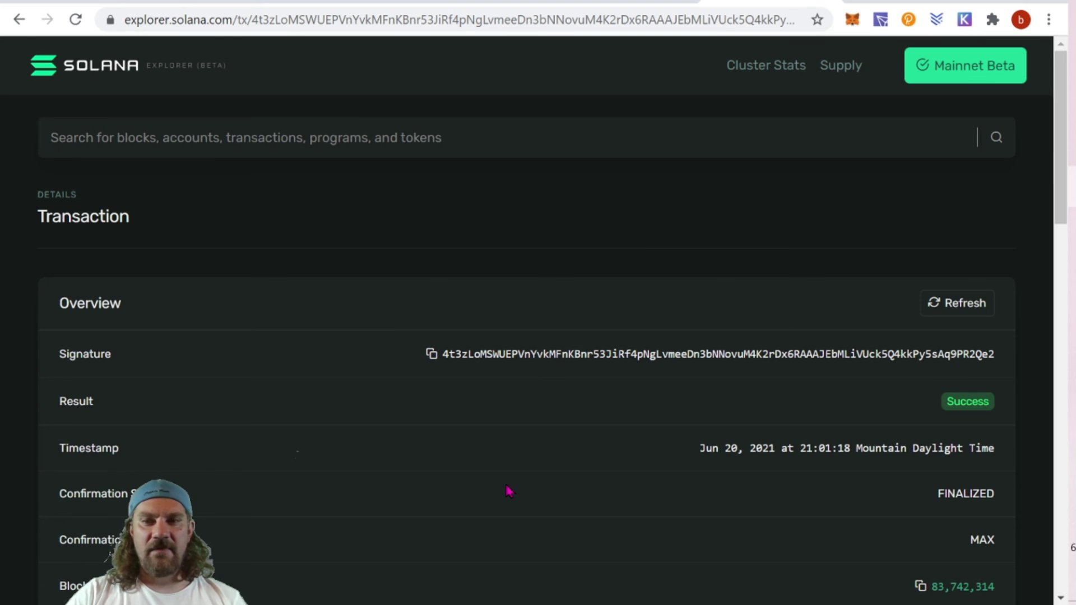
scroll(508, 490, down, 5)
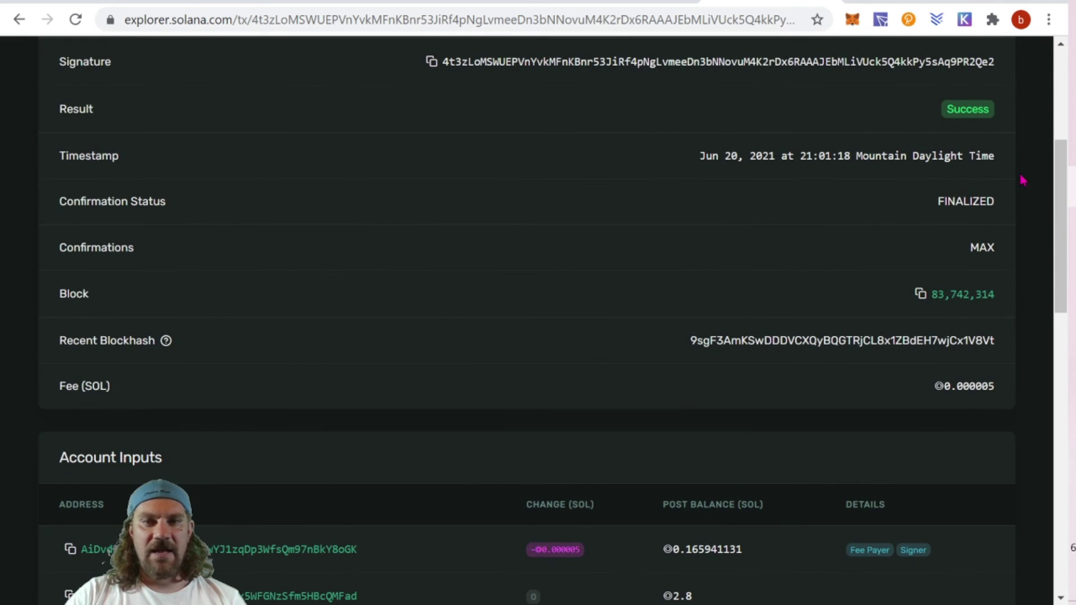
scroll(516, 301, down, 3)
scroll(519, 307, down, 6)
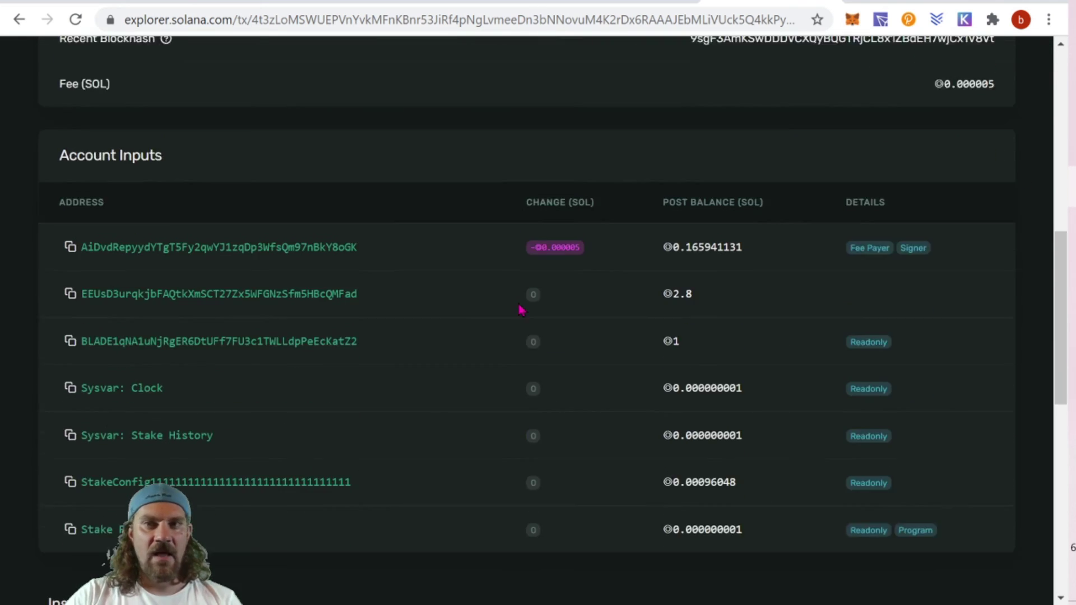
scroll(522, 311, down, 4)
scroll(523, 310, down, 1)
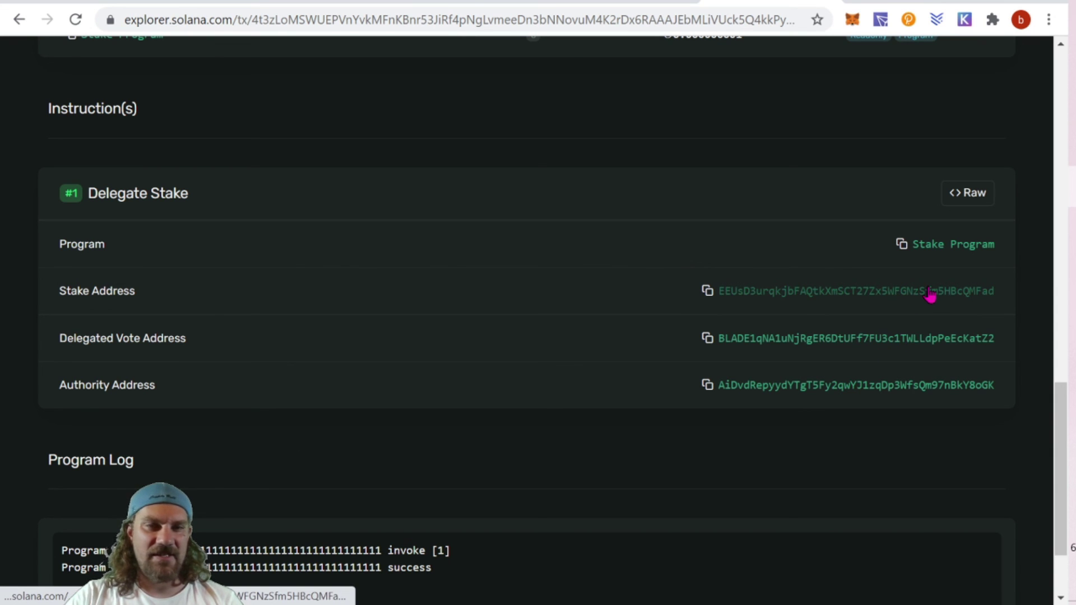
scroll(1022, 441, down, 1)
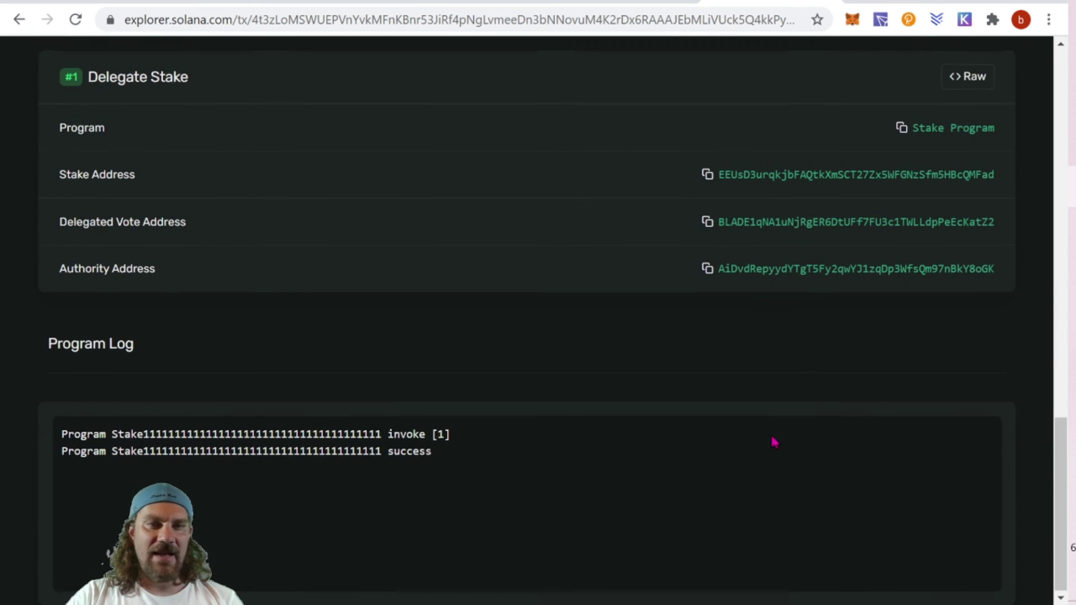
scroll(701, 372, up, 10)
scroll(751, 374, up, 5)
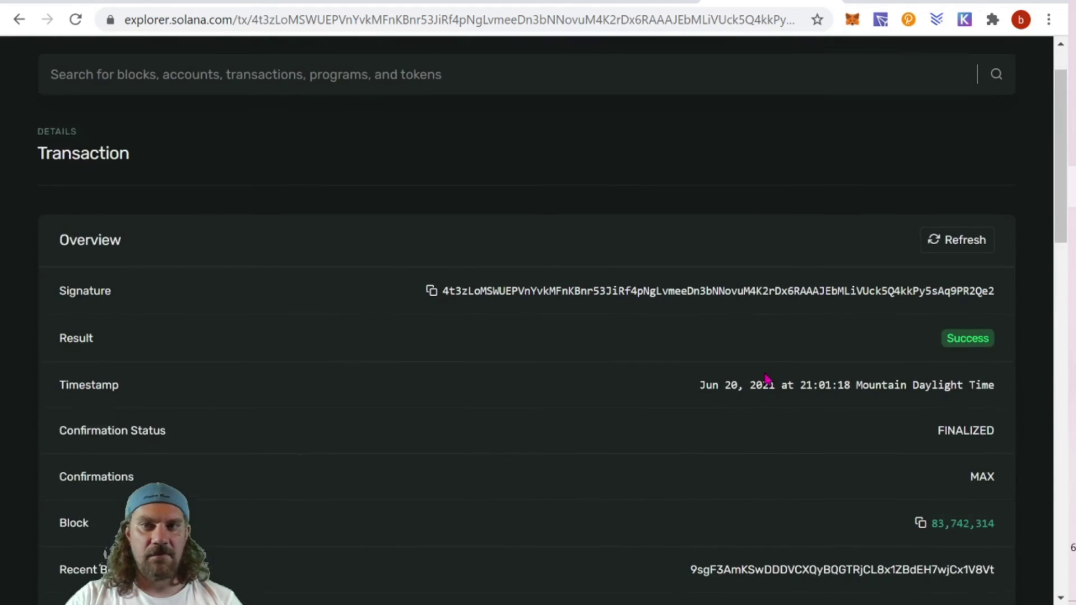
Back in SolFlare, open the 2.8 SOL stake account's details showing Shinobi Systems, Activating
key(ctrl+shift+Tab)
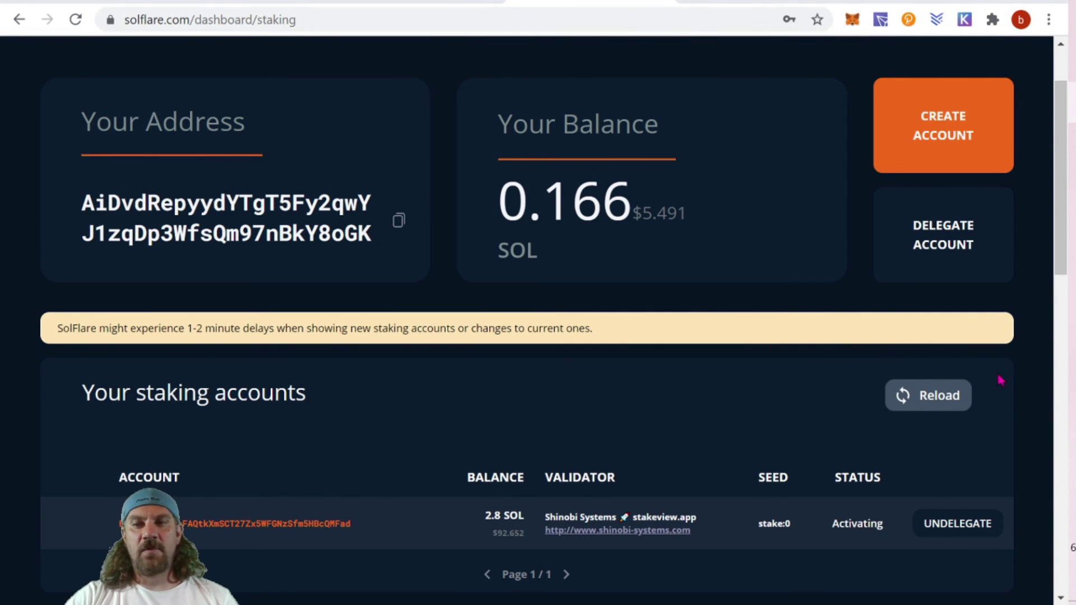
scroll(1017, 401, down, 1)
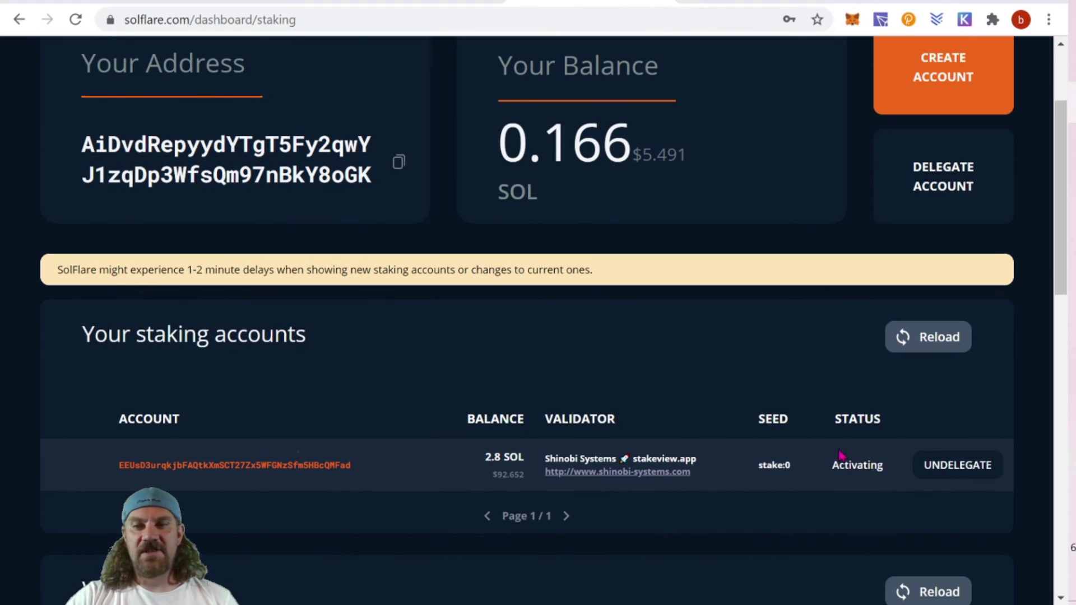
mouse_move(833, 465)
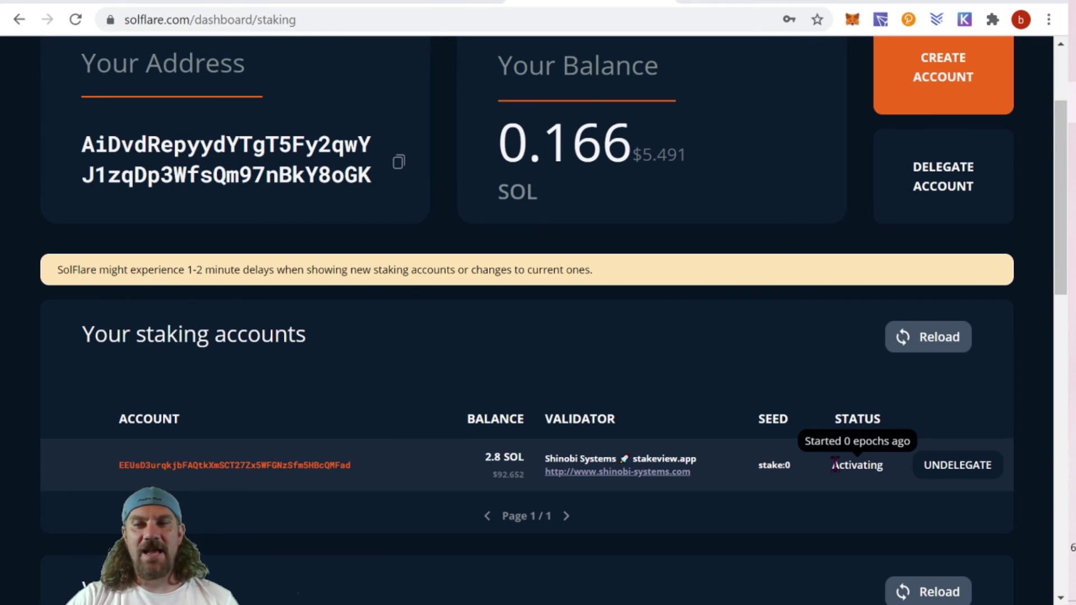
click(252, 478)
scroll(867, 370, down, 1)
scroll(867, 370, down, 5)
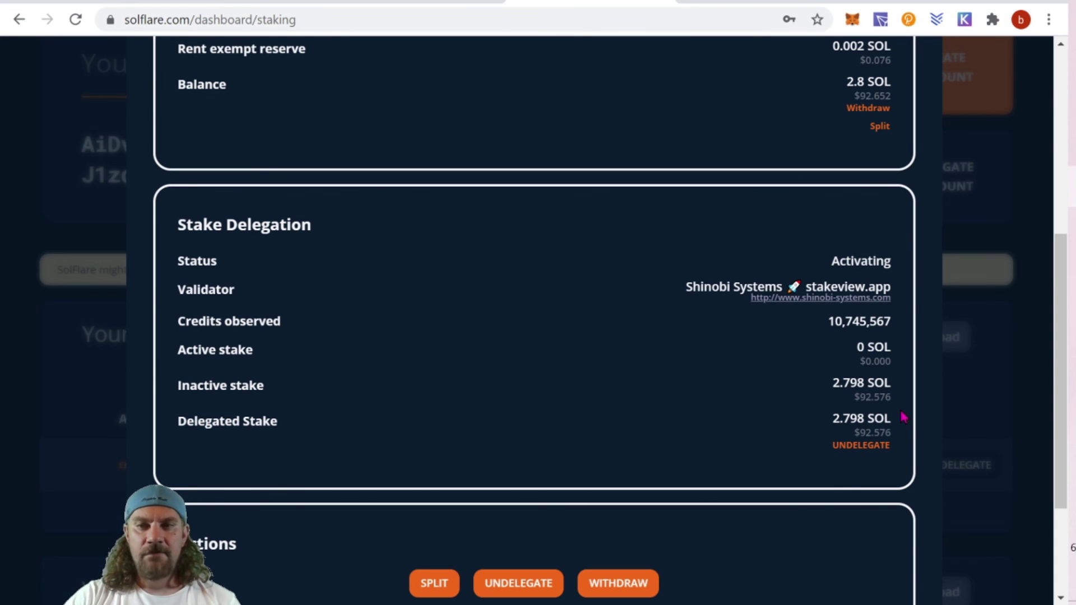
scroll(902, 417, up, 6)
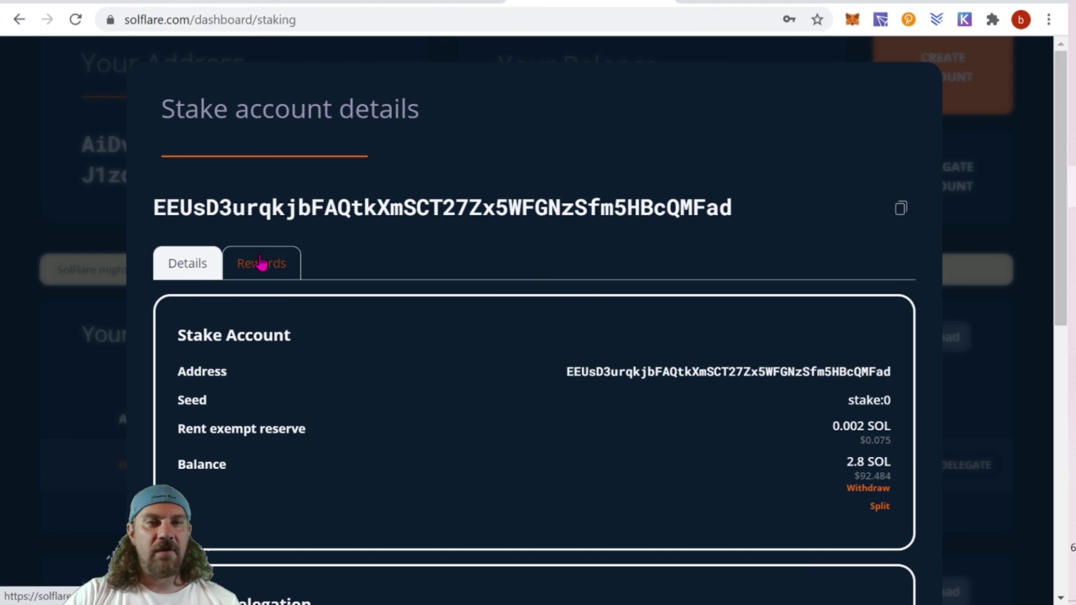
click(260, 262)
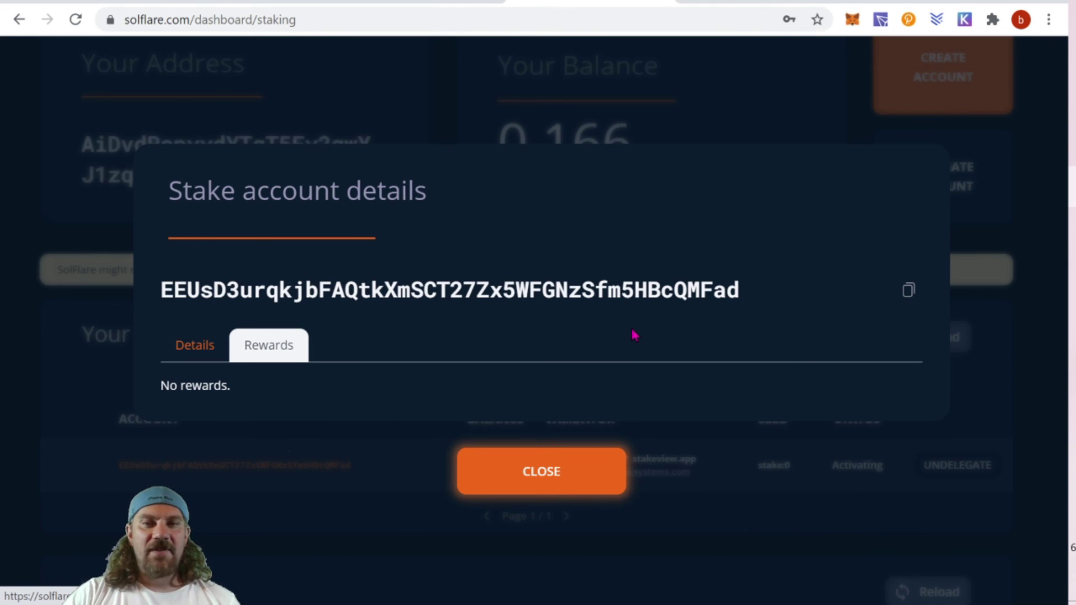
click(546, 462)
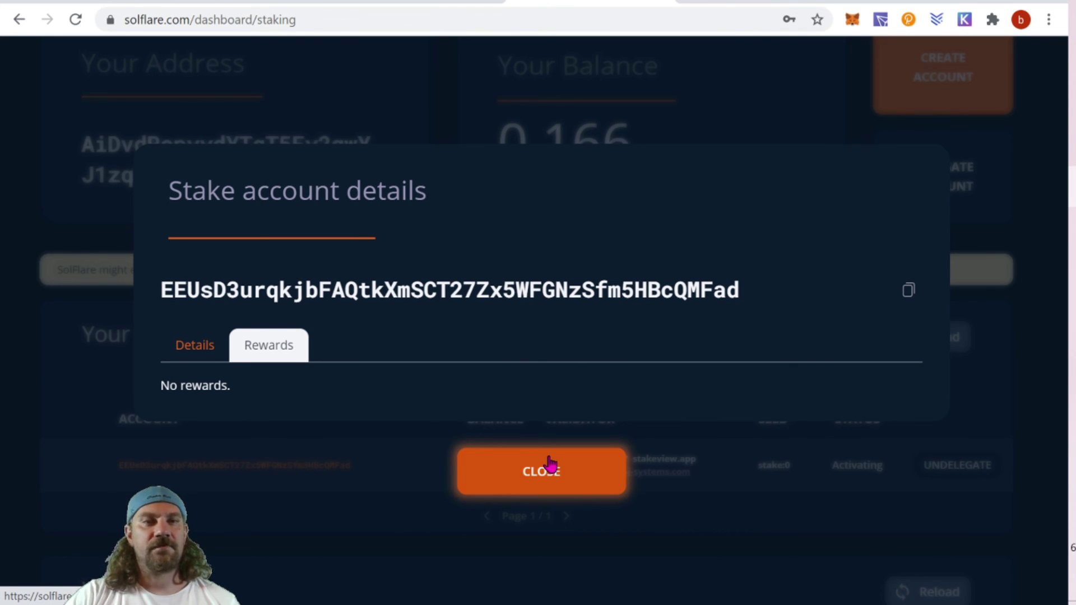
scroll(670, 377, up, 1)
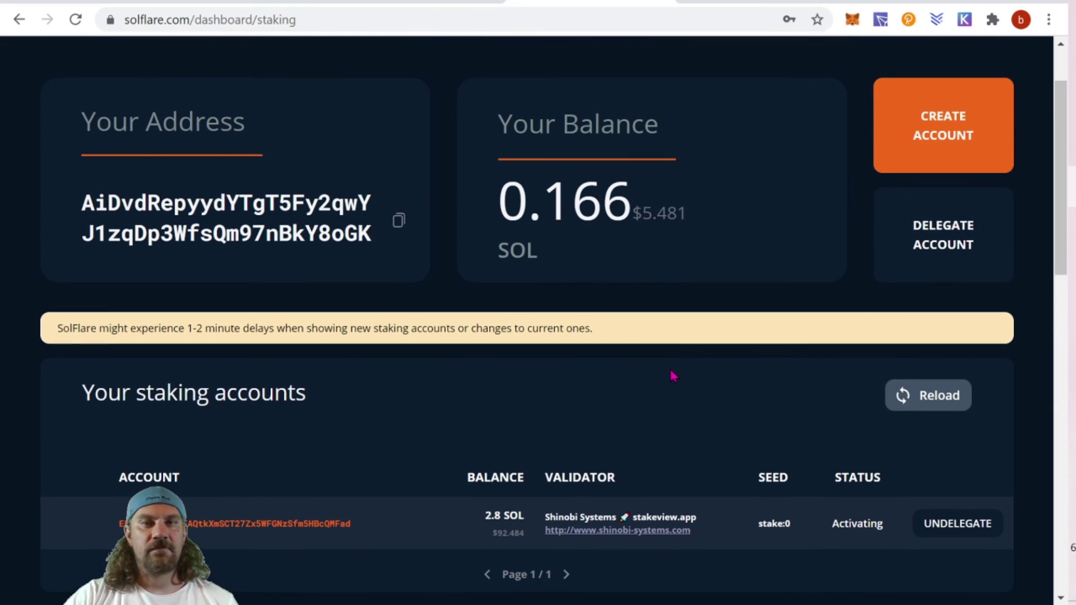